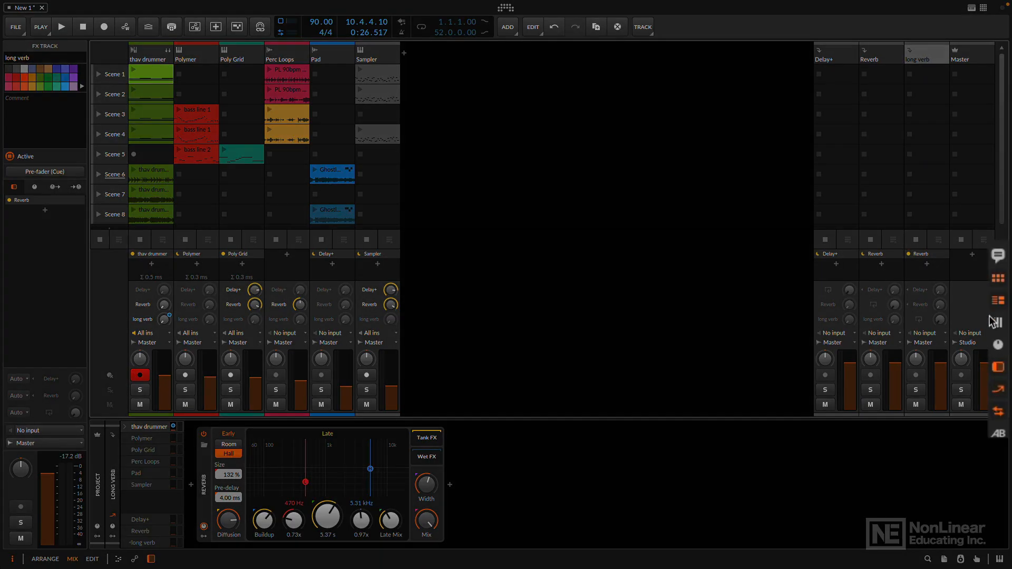
Show big level meters in the mixer and hide its clip launcher, sends, devices and I/O routings.
left_click(998, 283)
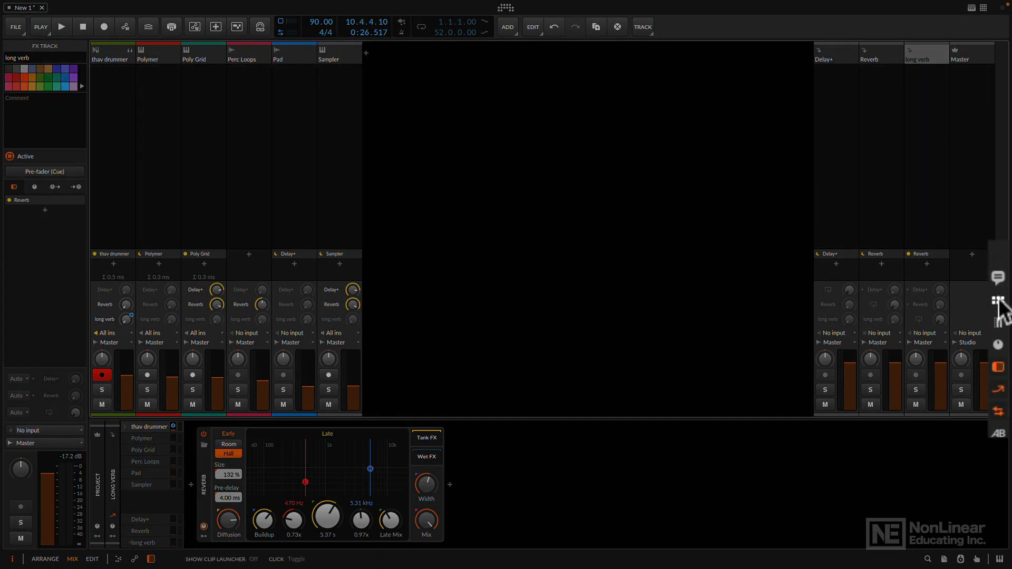
left_click(1000, 328)
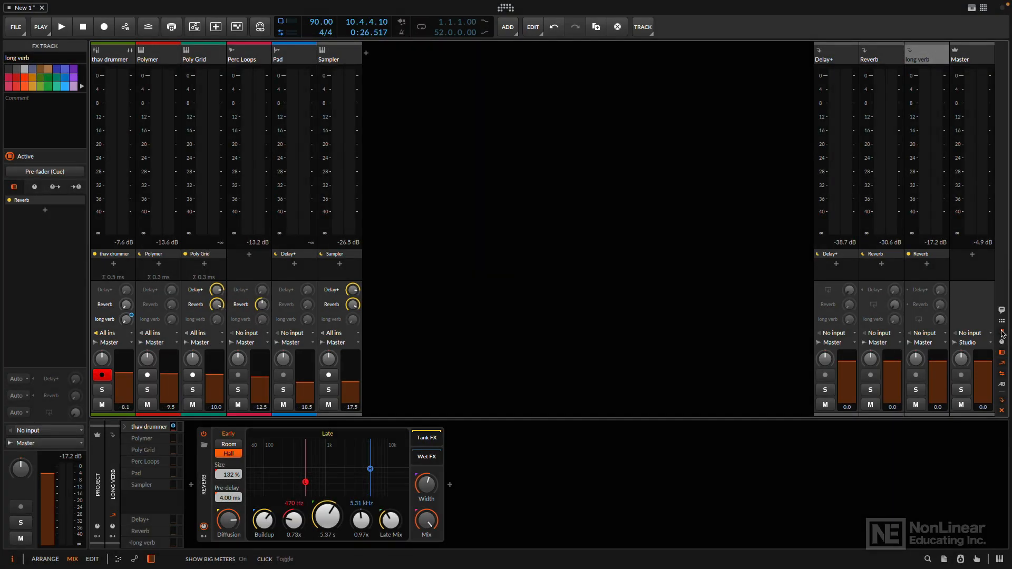
left_click(1003, 364)
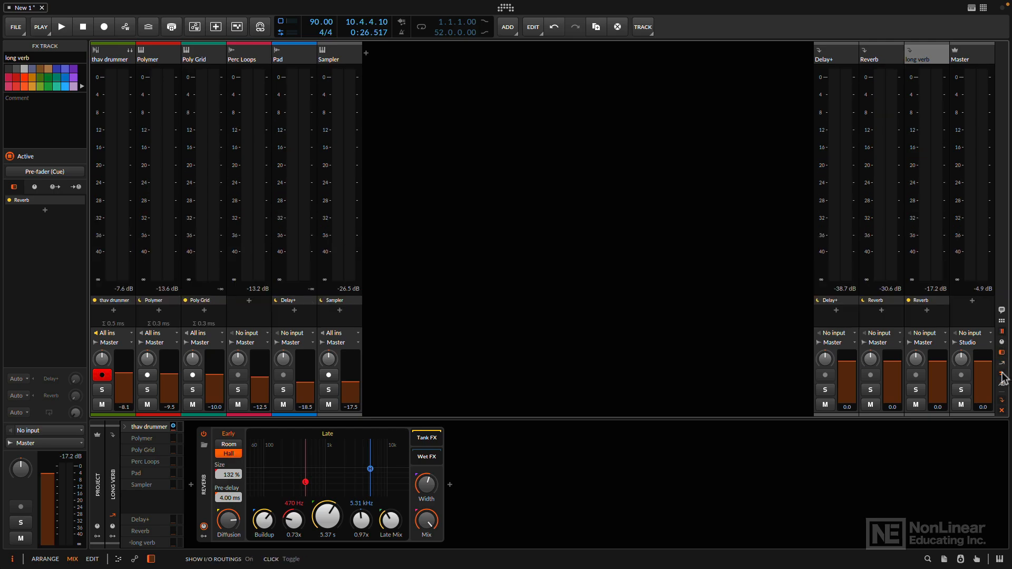
left_click(1002, 354)
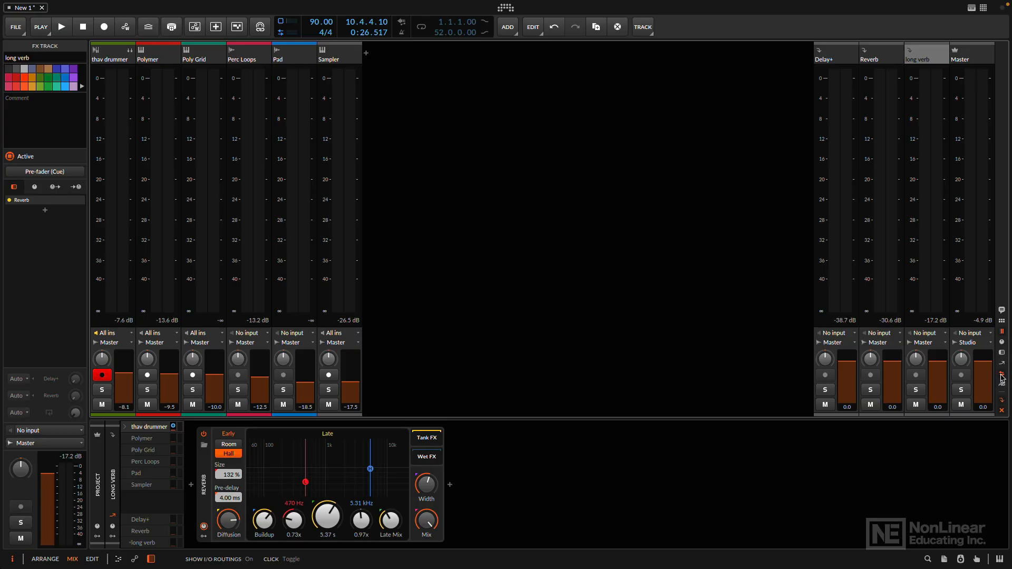
left_click(1003, 378)
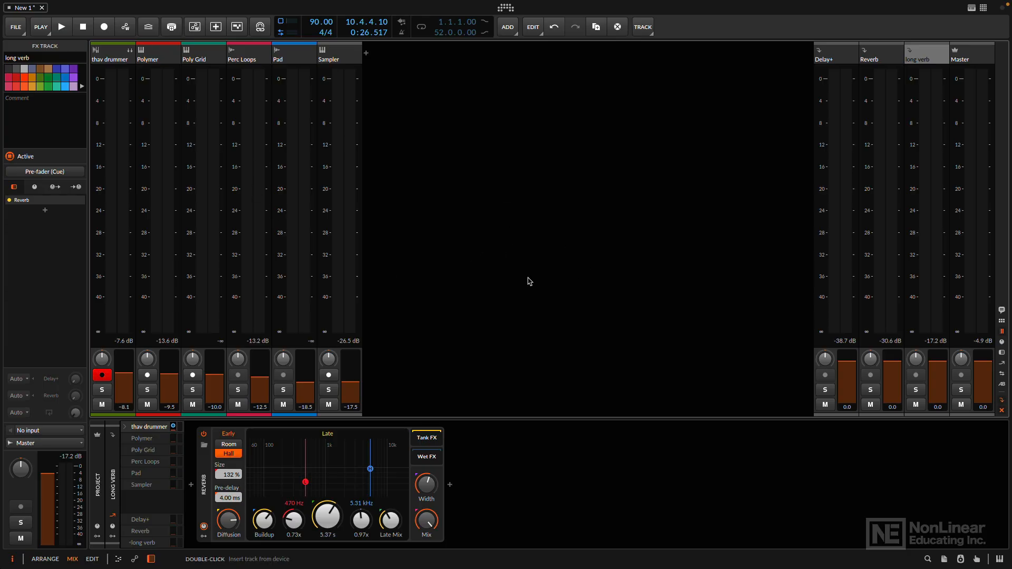
Hide the device area and the inspector so the mixer fills the whole window.
key("d")
key("d")
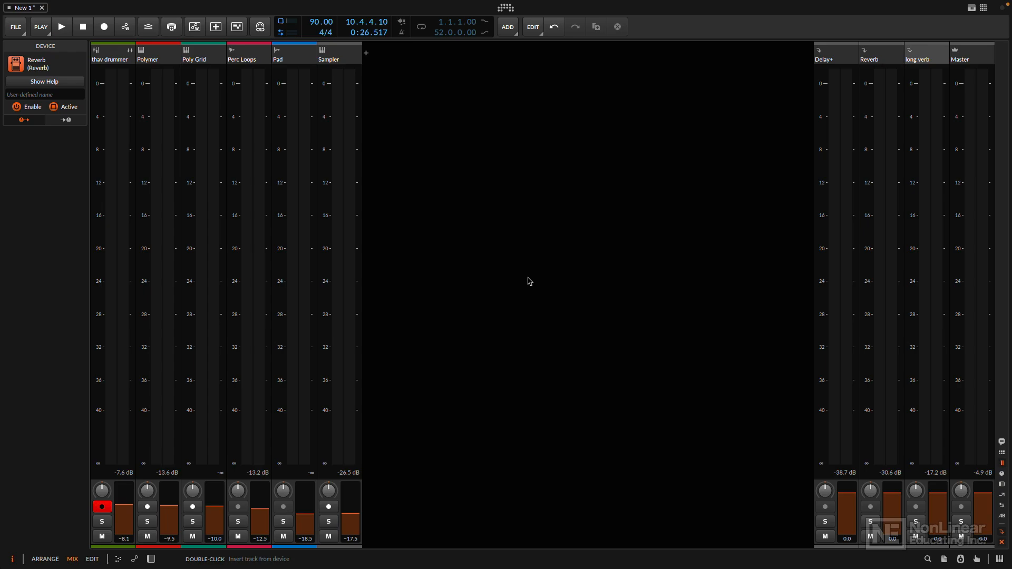
key("i")
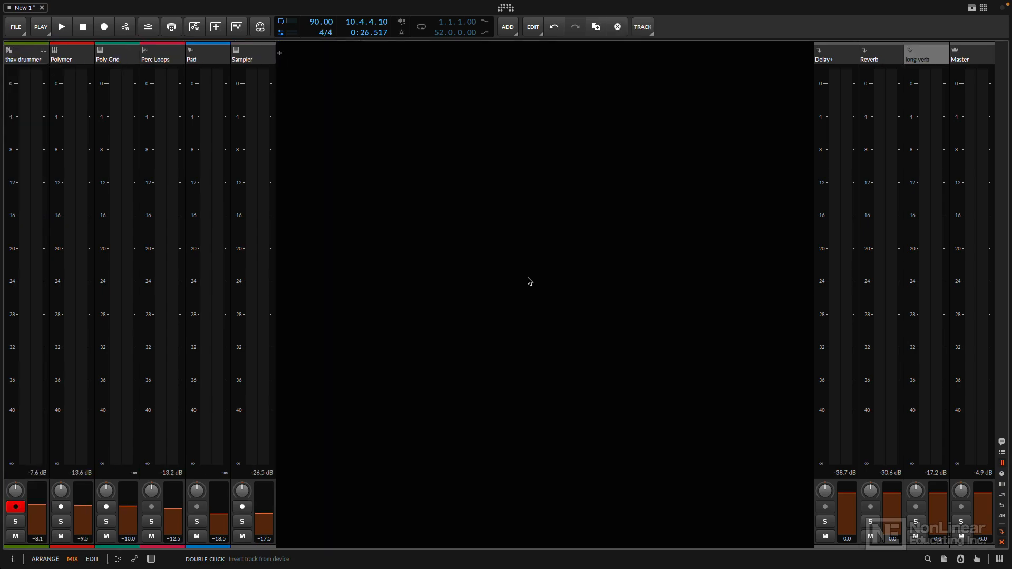
Expand the thav drummer track into its individual drum channels and play the song to check the meters.
key("space")
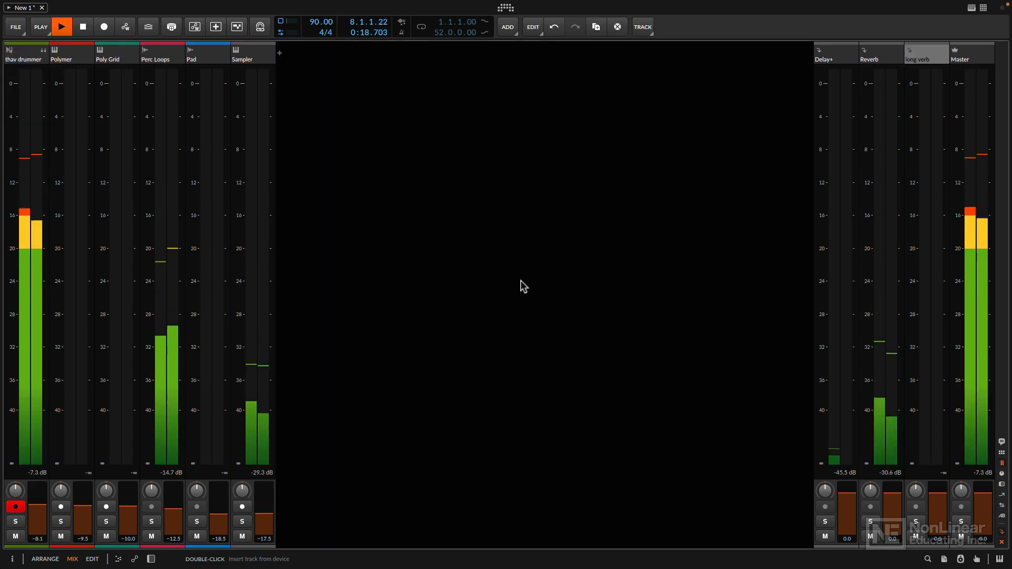
key("space")
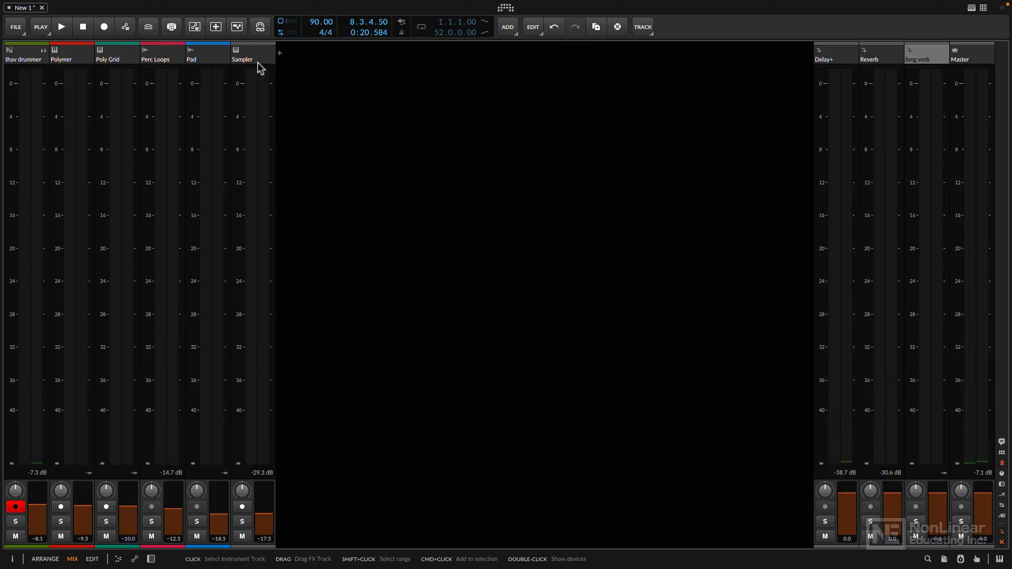
left_click(44, 52)
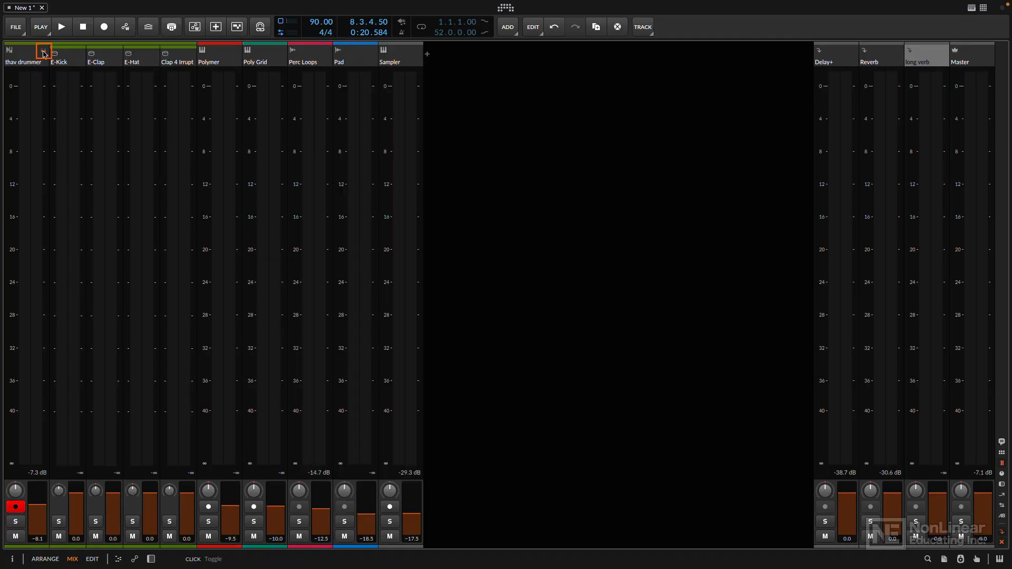
key("space")
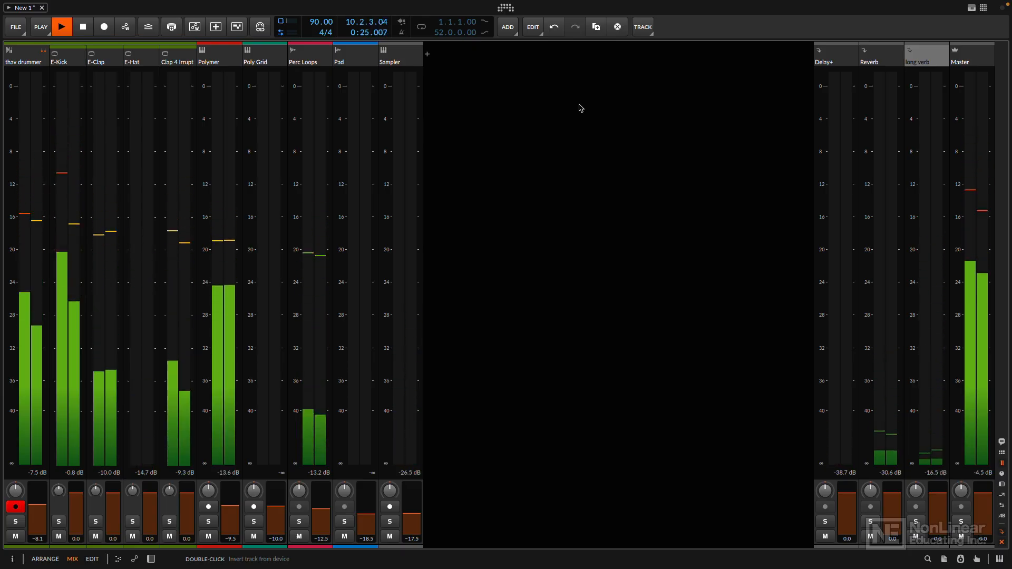
key("space")
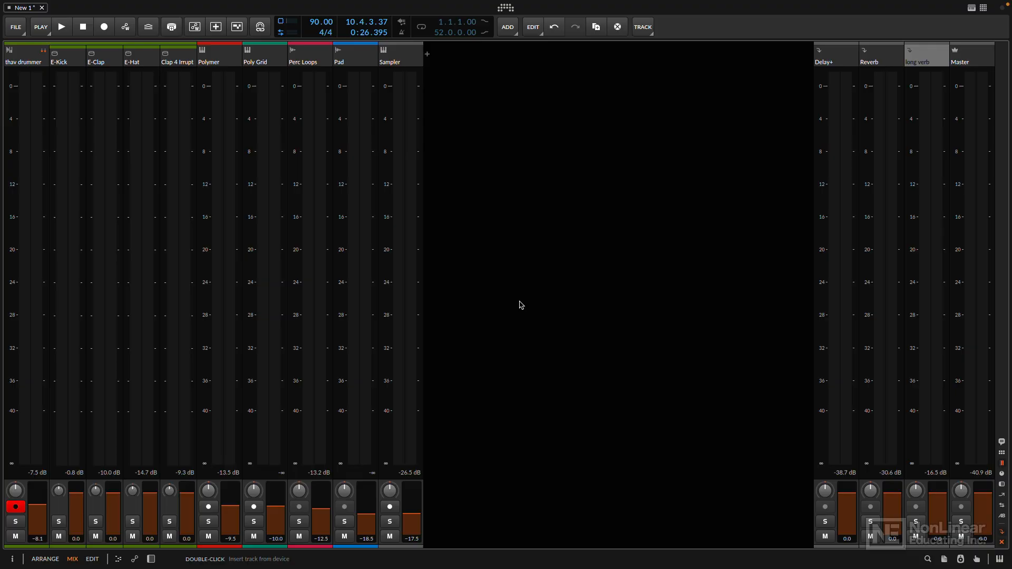
Solo the Polymer track during playback, raise its volume to -7.7 dB, and unsolo it after stopping.
left_click(967, 49)
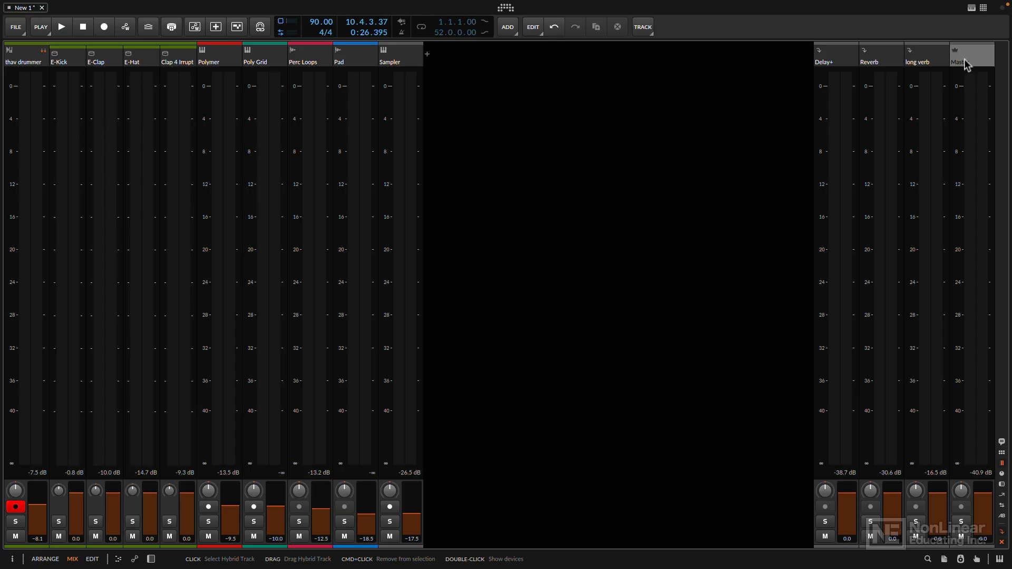
left_click(33, 64)
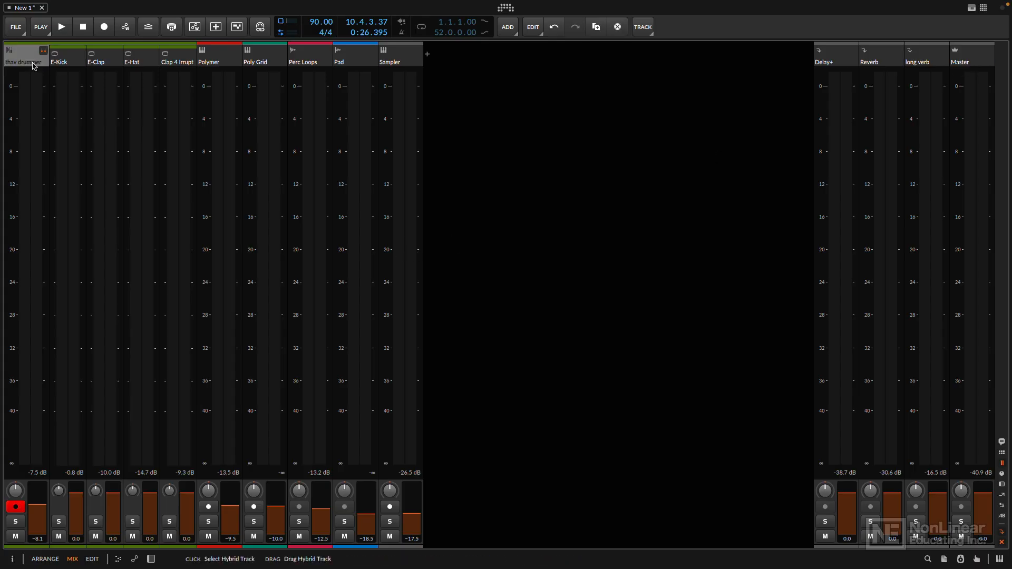
left_click(223, 60)
key("space")
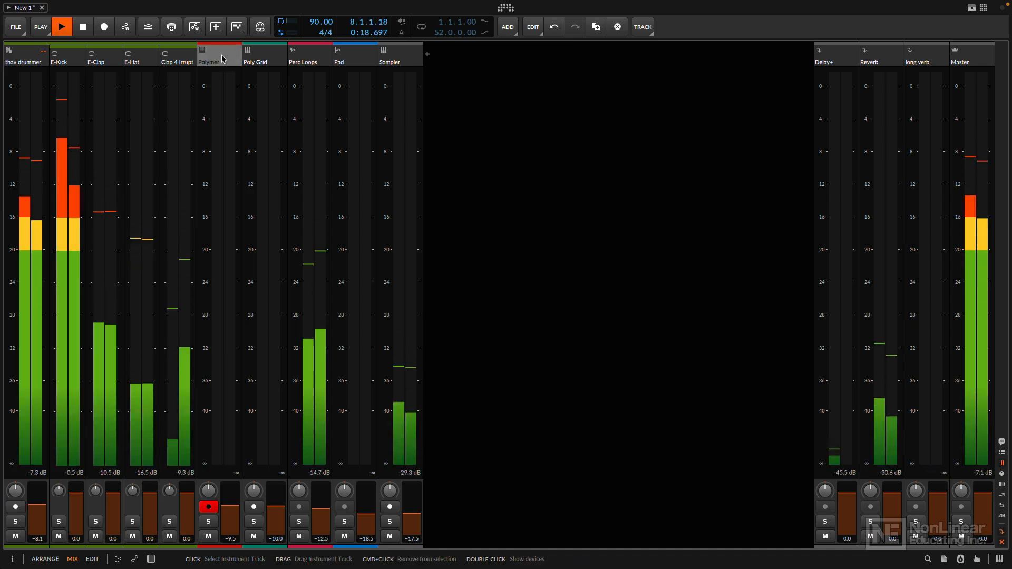
left_click(208, 523)
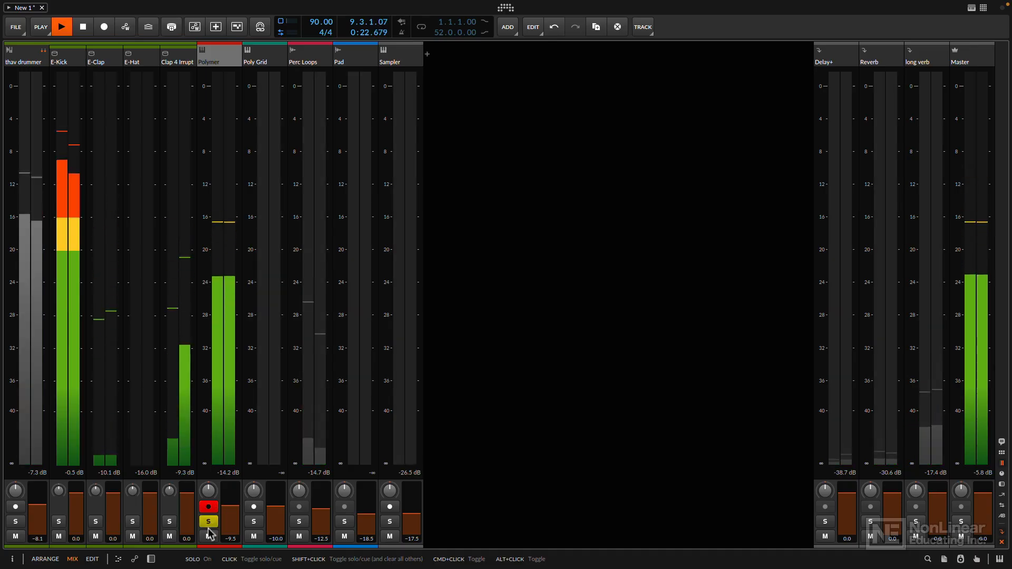
left_click_drag(236, 512, 234, 509)
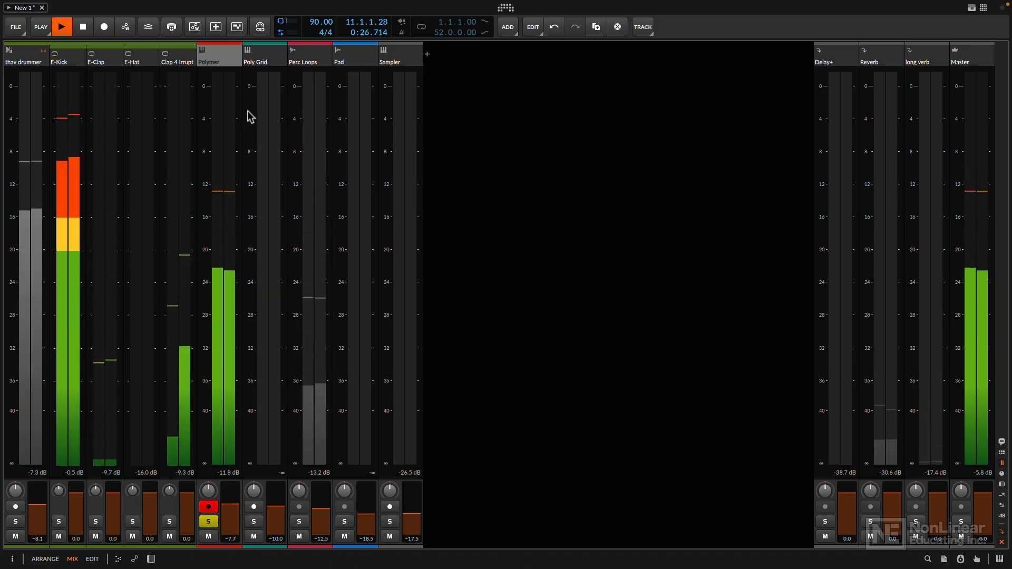
key("space")
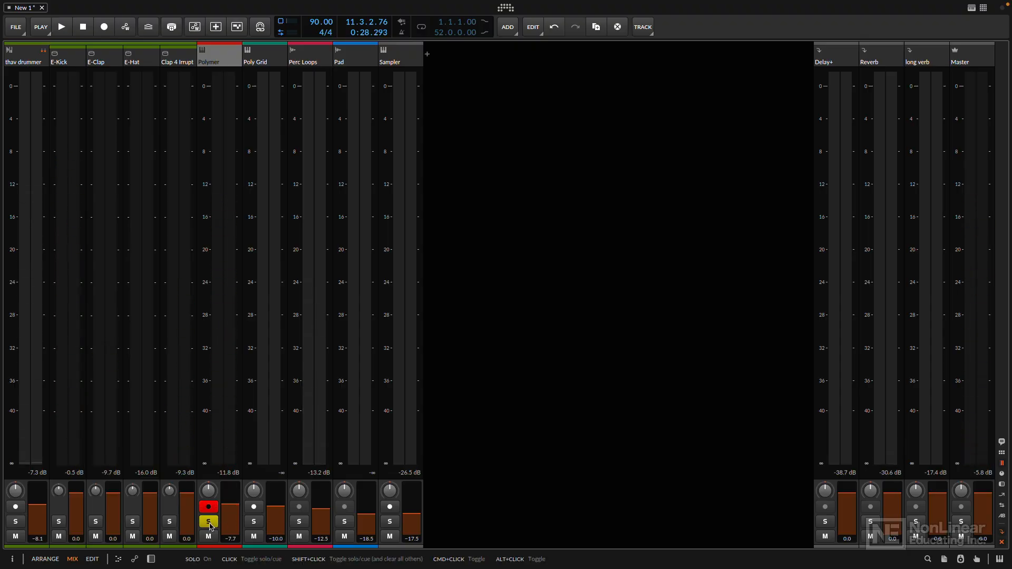
left_click(209, 522)
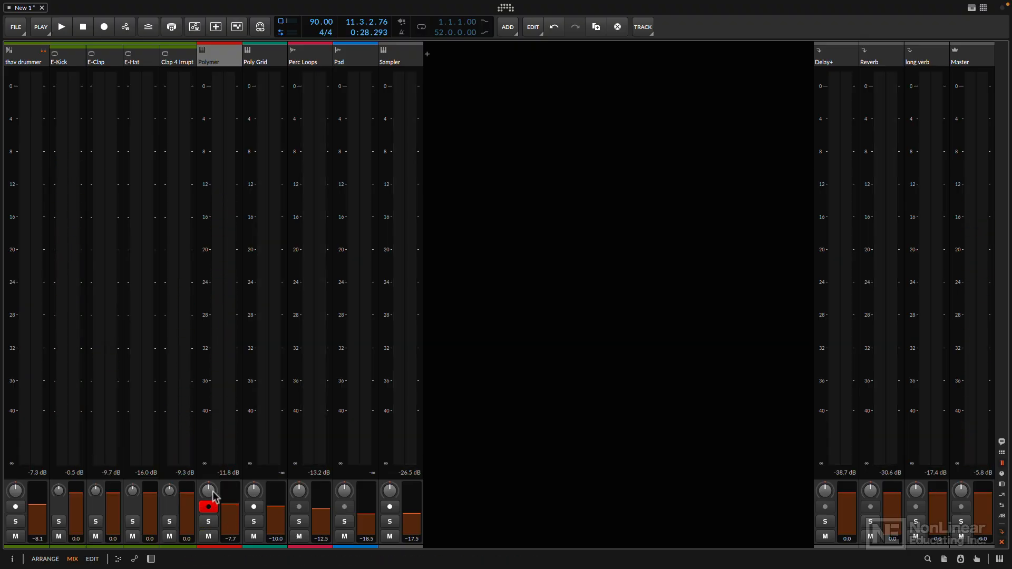
Open the Polymer track's devices and insert an EQ+ after the Polymer synth.
double_click(224, 62)
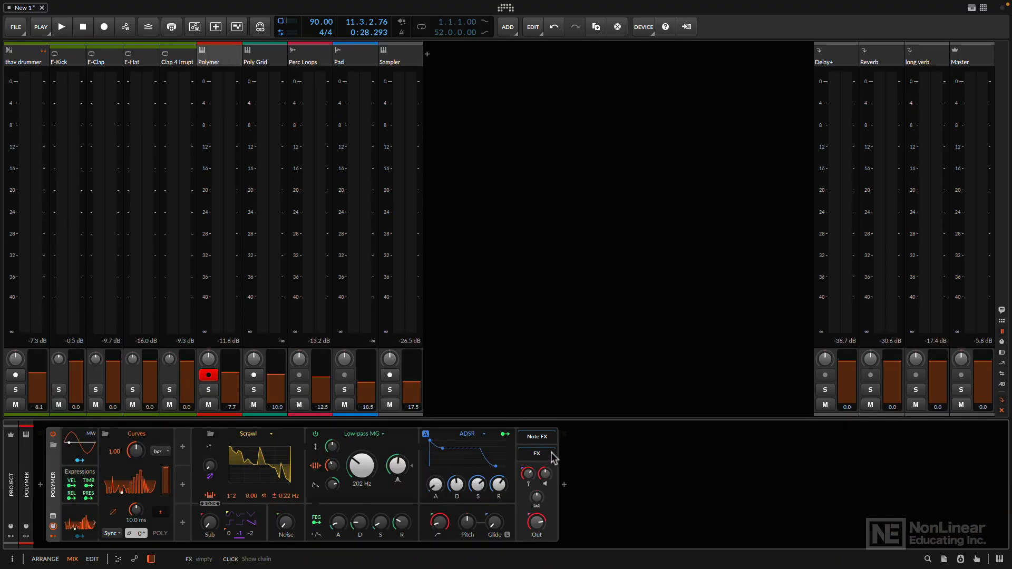
left_click(565, 485)
scroll(633, 341, "down", 3)
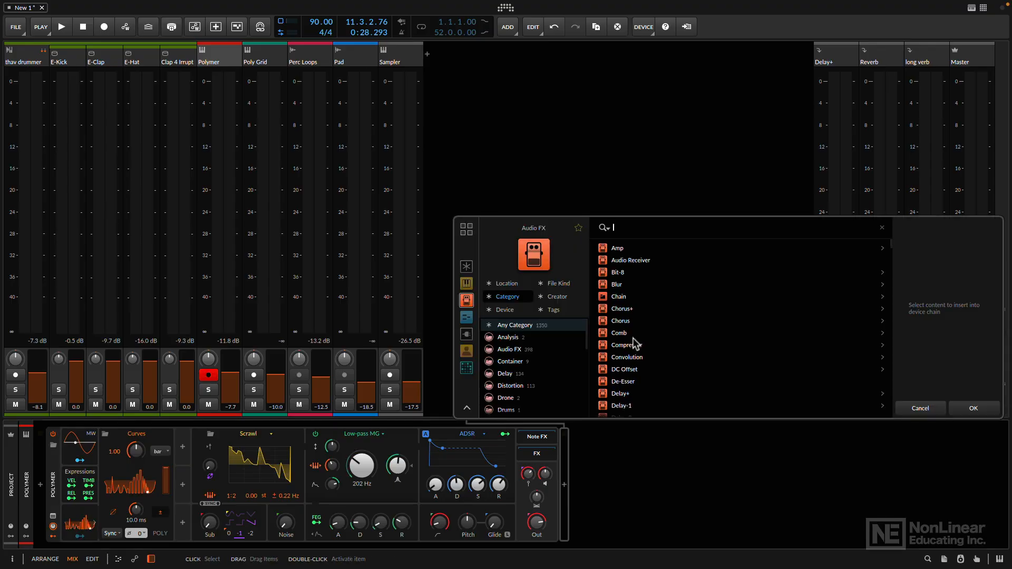
scroll(634, 341, "down", 2)
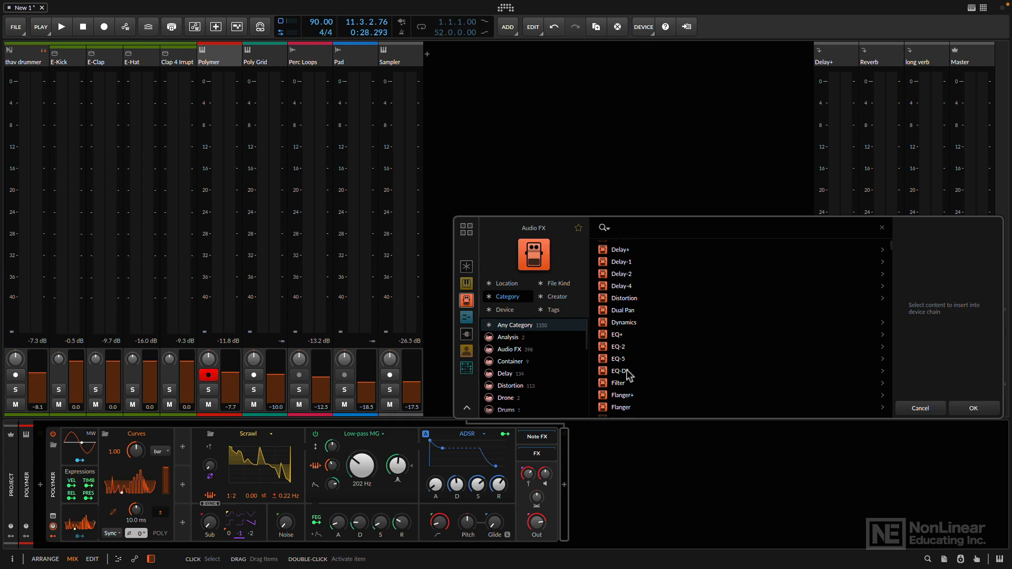
left_click(623, 333)
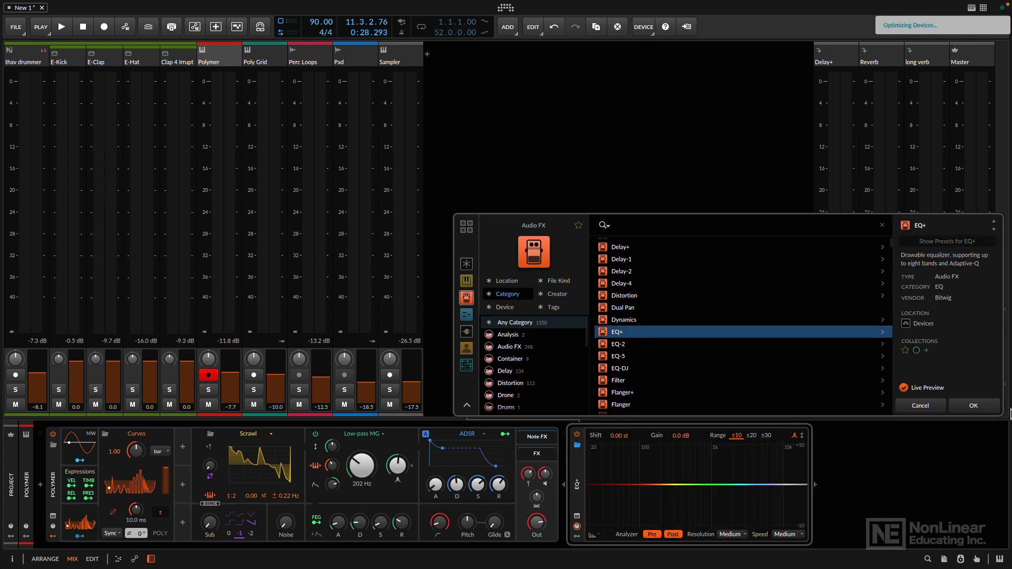
left_click(965, 410)
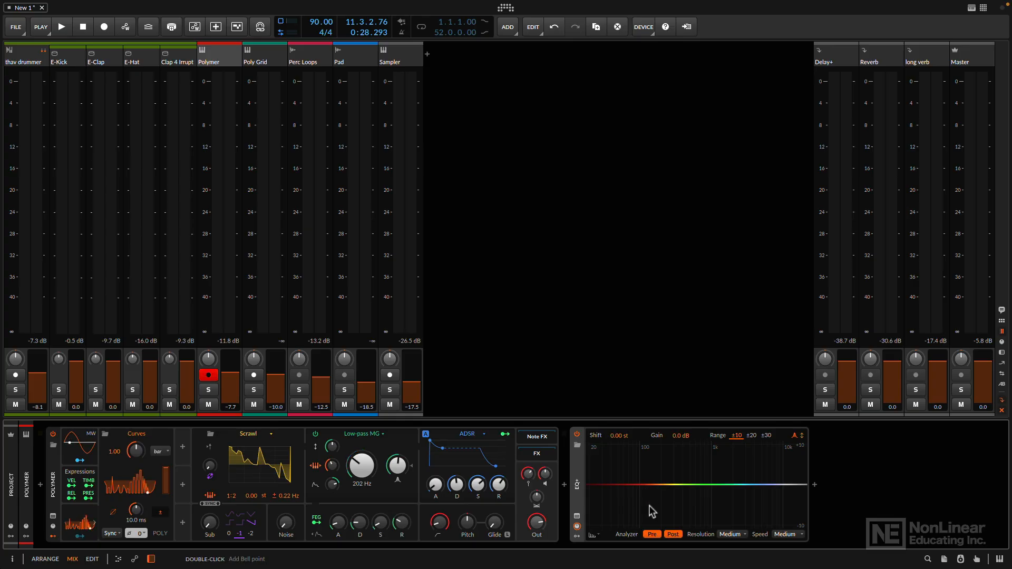
During playback, add an EQ+ band at about 37.9 Hz and set its type to Low-cut 6.
key("space")
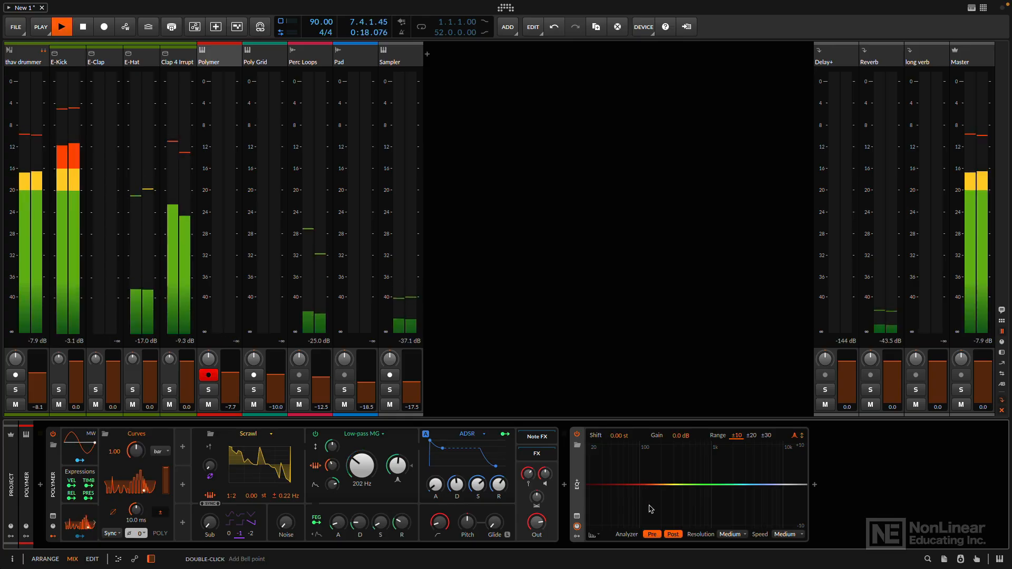
left_click(605, 485)
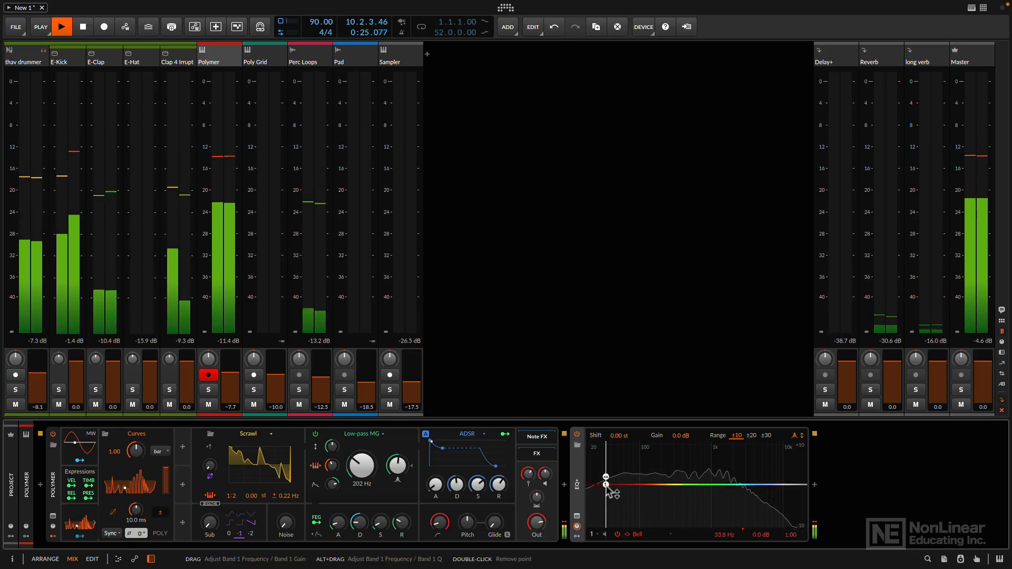
left_click_drag(606, 485, 609, 483)
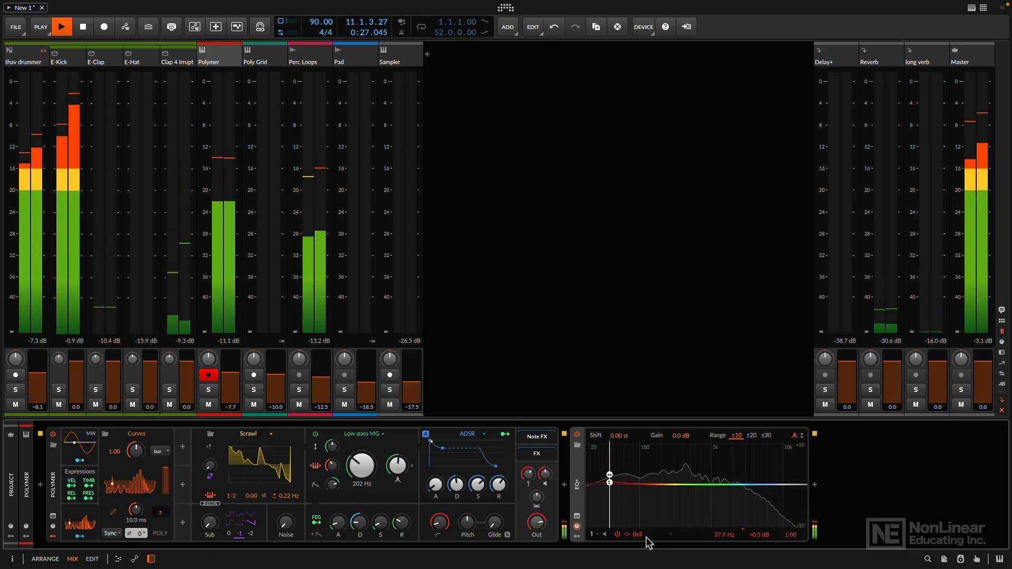
left_click(647, 536)
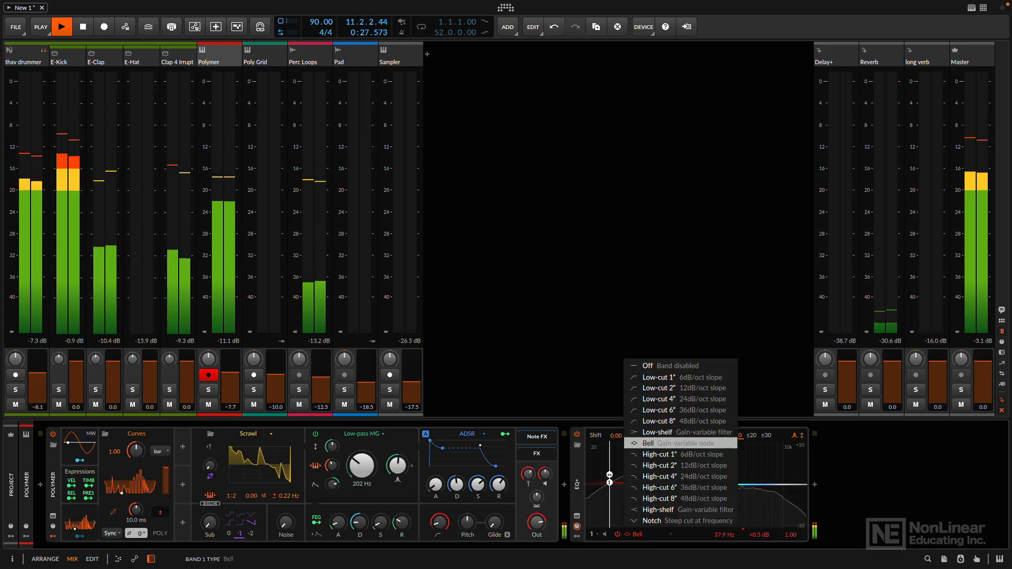
left_click(658, 411)
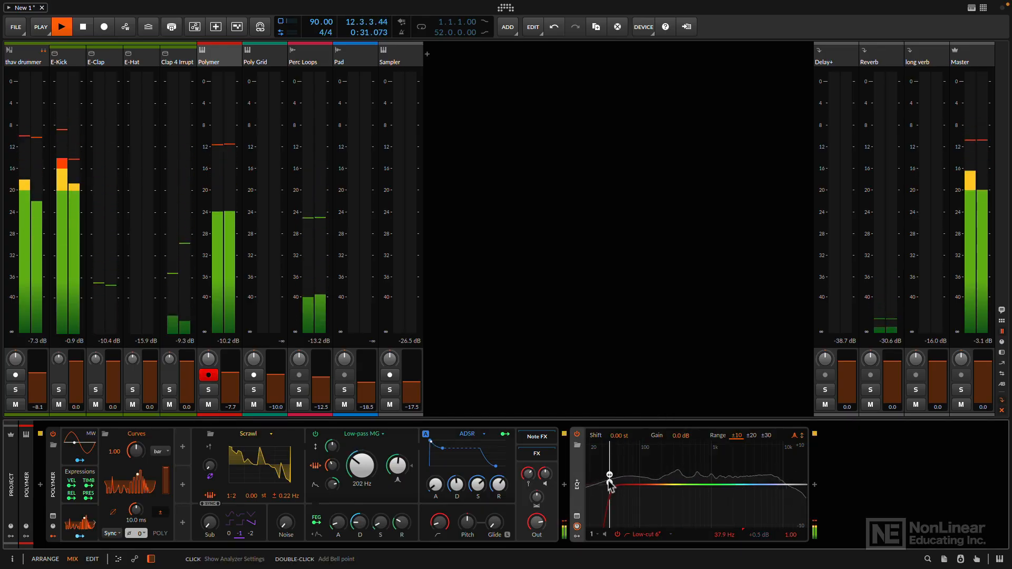
Raise the low-cut band's frequency to about 70.9 Hz with a Q of about 2.09, and stop playback.
left_click_drag(609, 478, 627, 428)
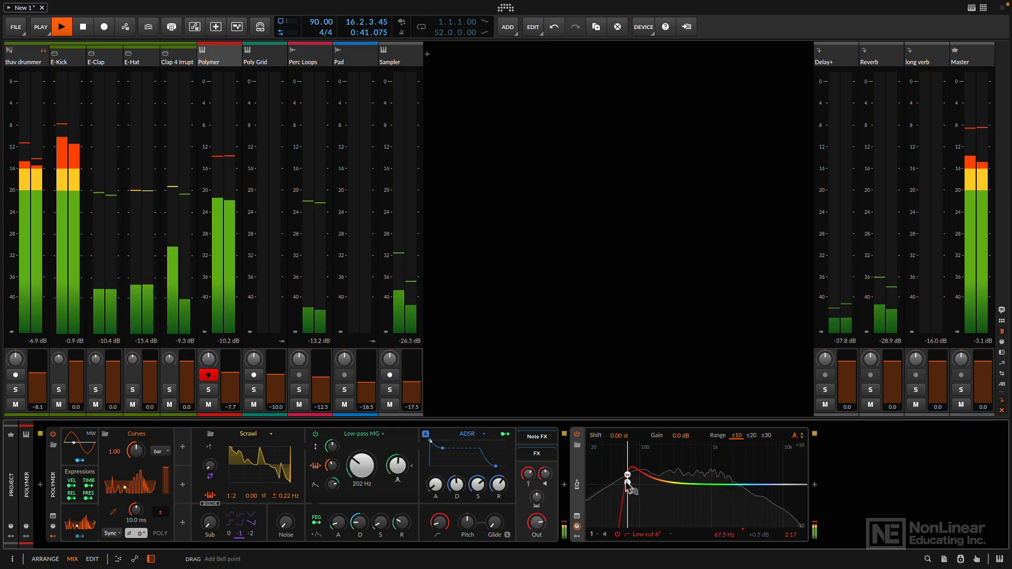
left_click_drag(627, 486, 628, 484)
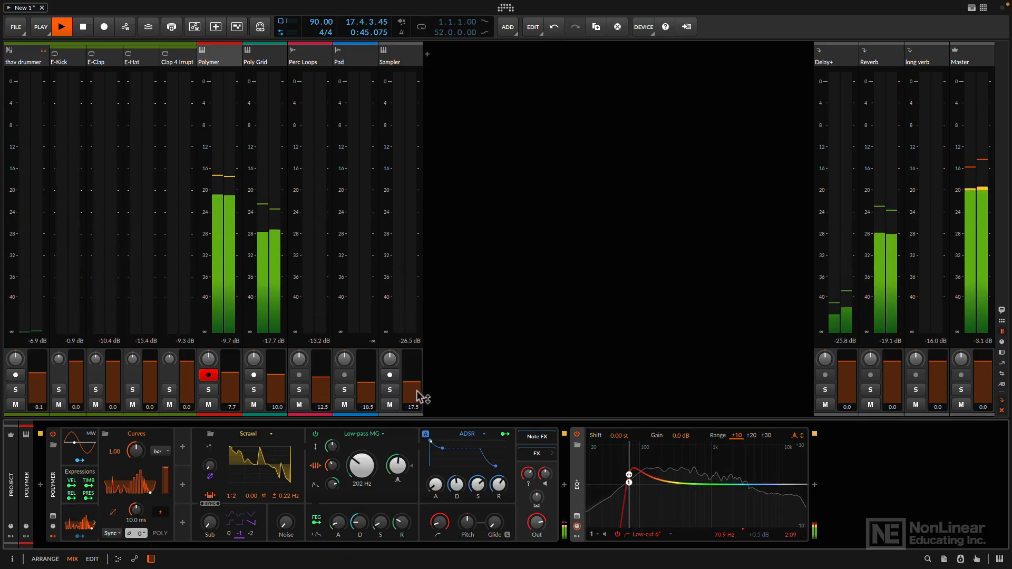
key("space")
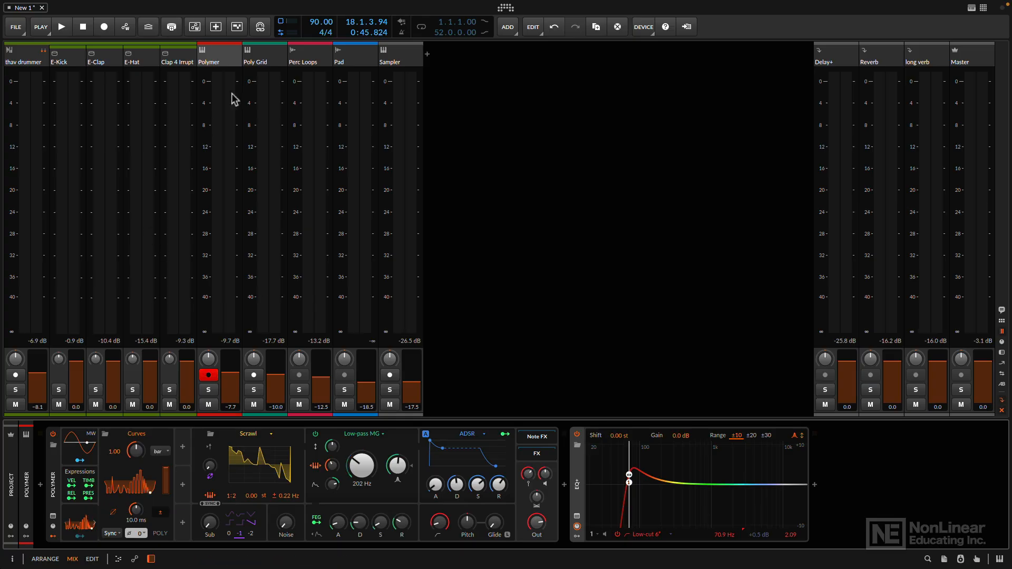
Open the Poly Grid track's patch and raise the SVF filter's cutoff to about 381 Hz.
left_click(270, 63)
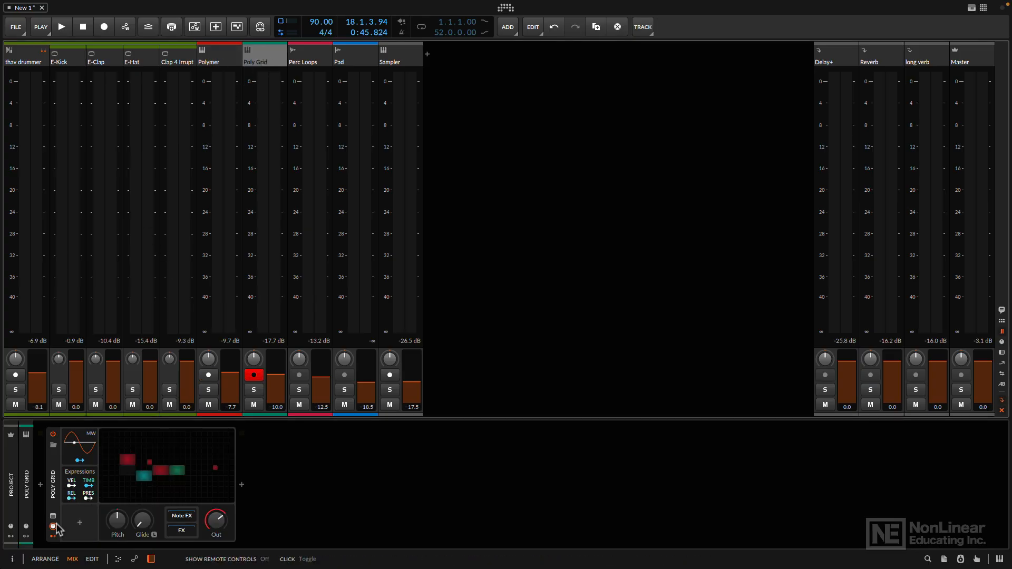
left_click(185, 486)
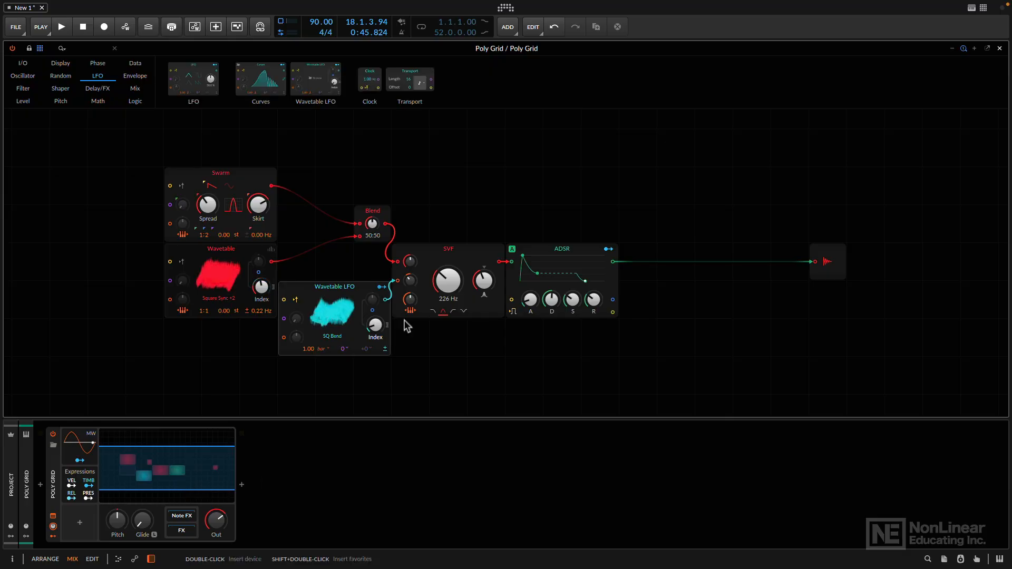
mouse_move(450, 290)
left_mouse_down()
mouse_move(448, 282)
mouse_move(433, 297)
left_mouse_up()
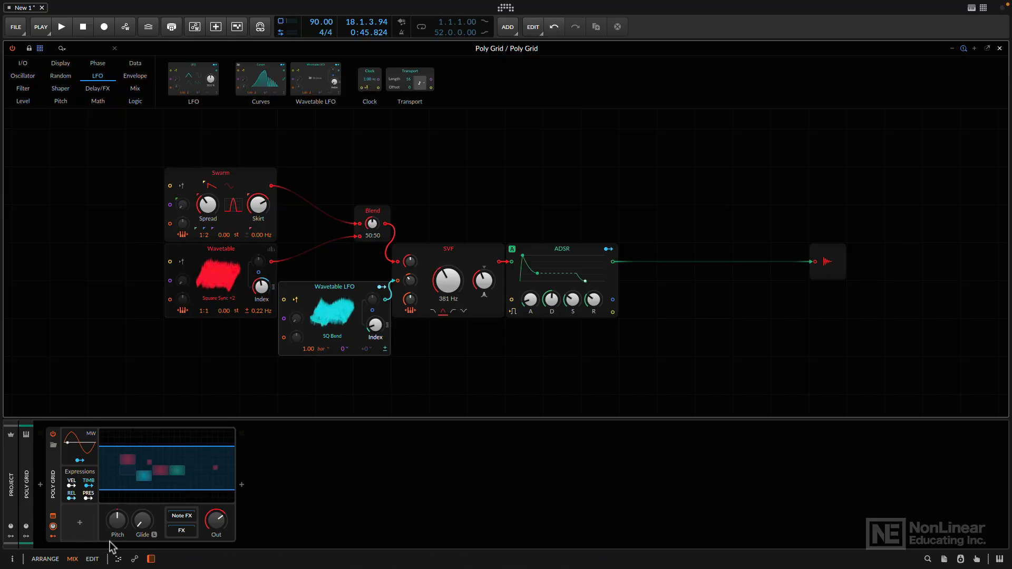
Close the Poly Grid patch and insert a Rotary effect after the Poly Grid synth.
left_click(53, 516)
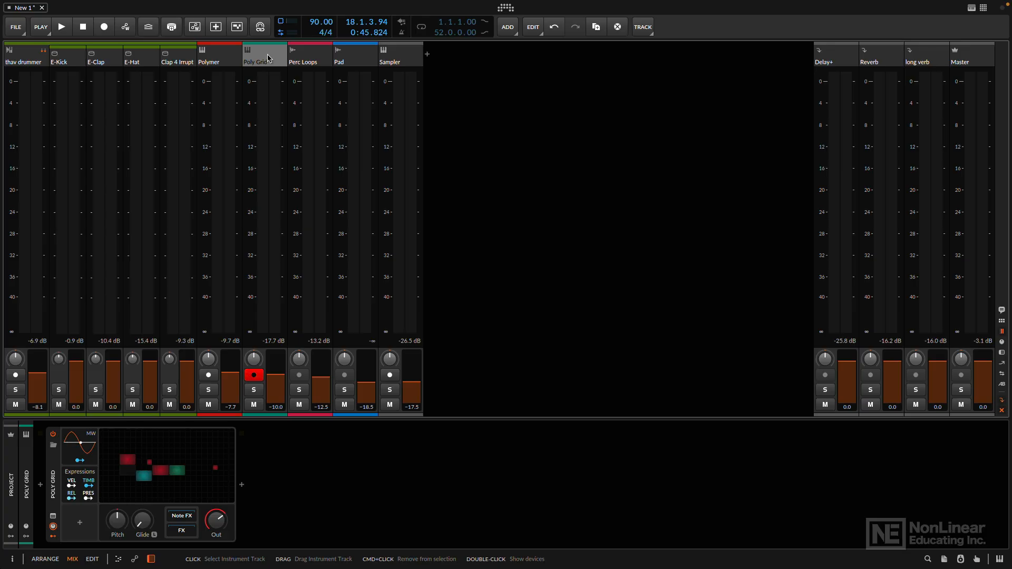
left_click(241, 485)
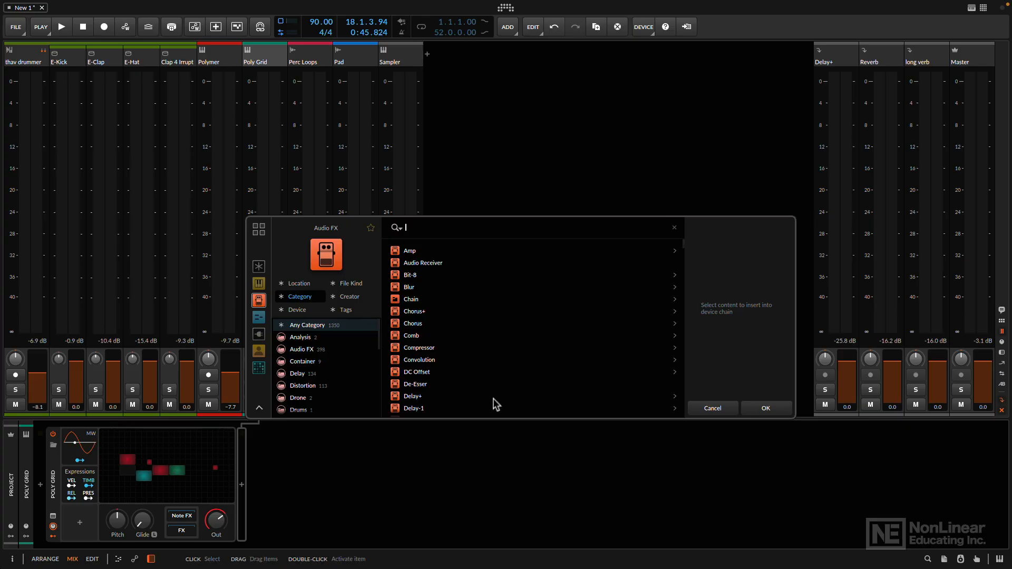
scroll(492, 369, "down", 6)
scroll(492, 366, "down", 8)
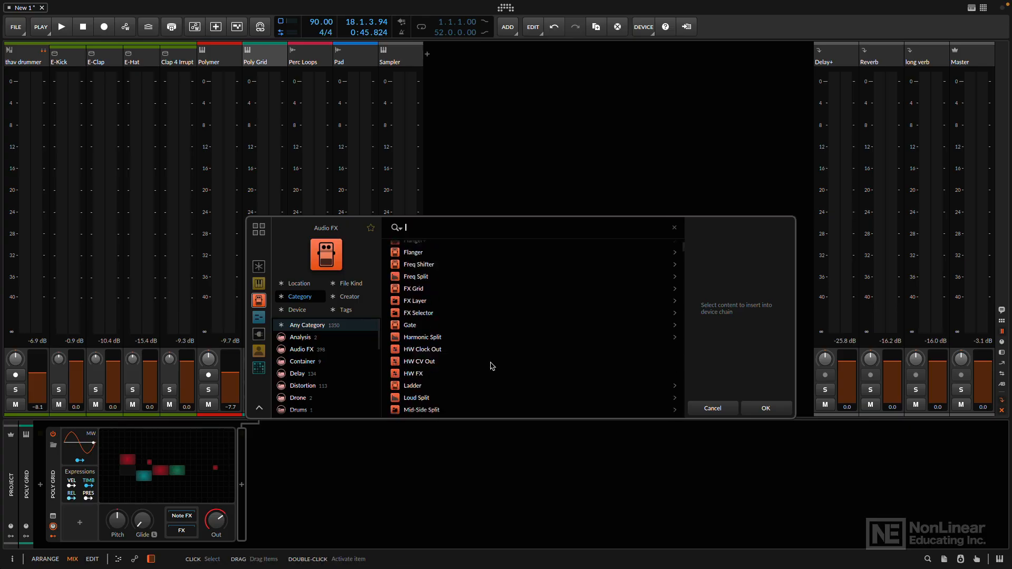
scroll(490, 364, "down", 3)
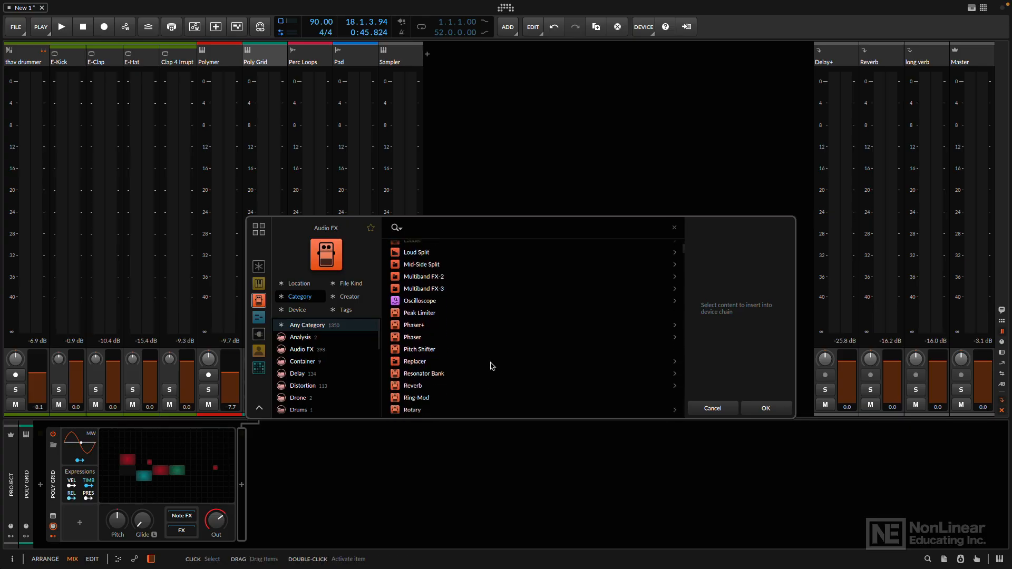
left_click(413, 383)
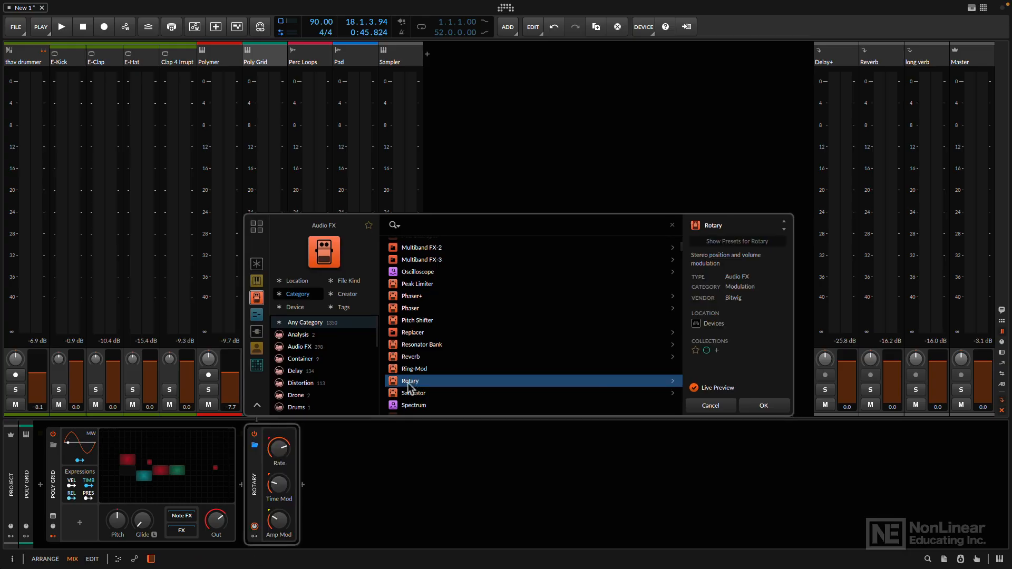
left_click(763, 406)
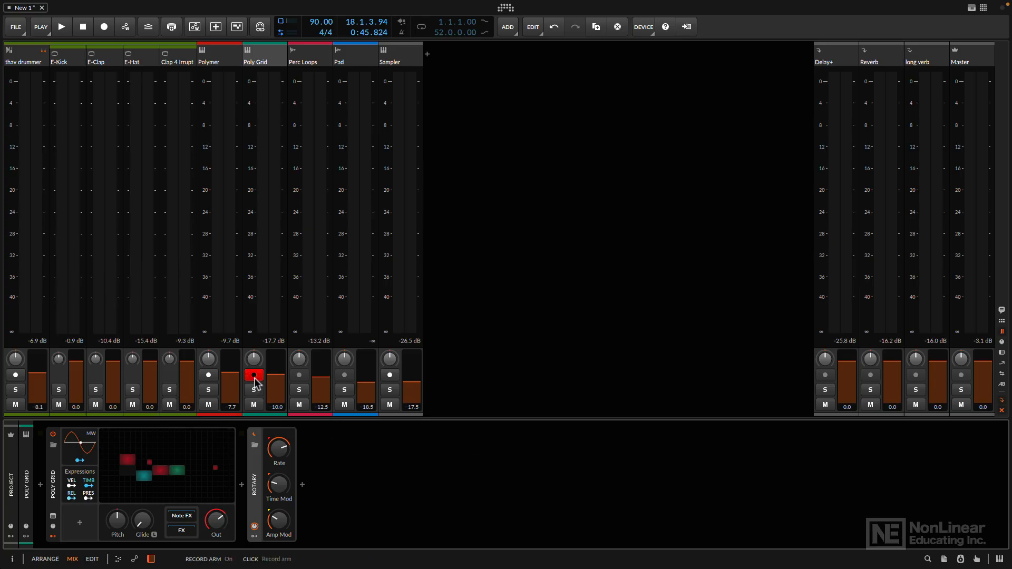
Set the arranger loop to the Poly Grid clip at bar 17 and start playback with the mixer shown.
key("alt+1")
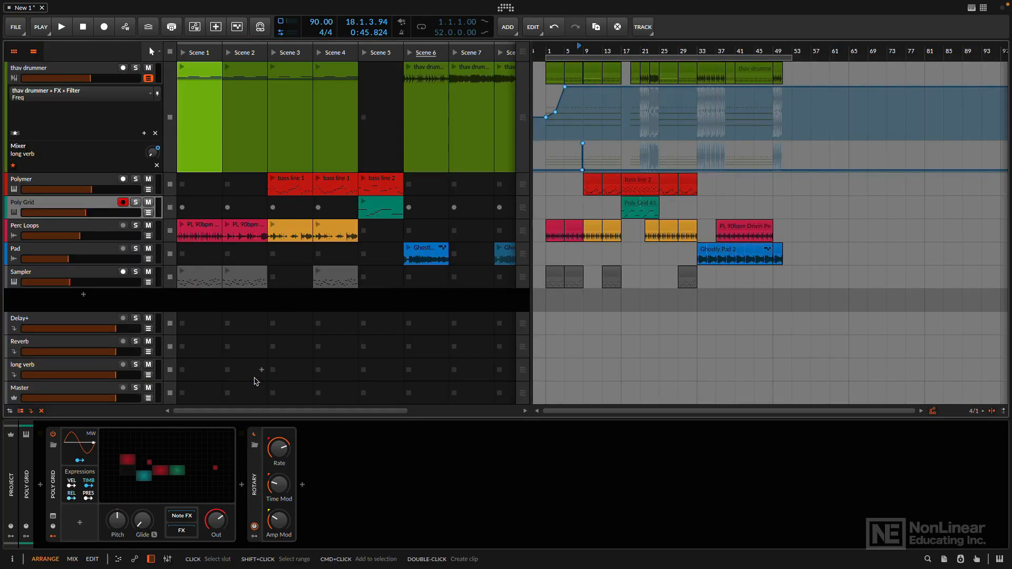
left_click(636, 206)
key("ctrl+l")
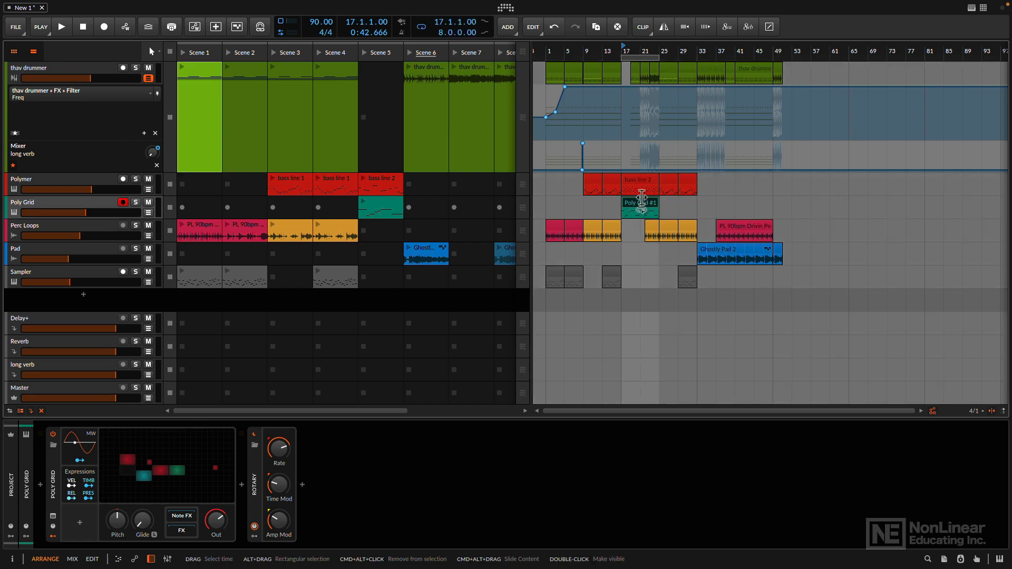
key("alt+2")
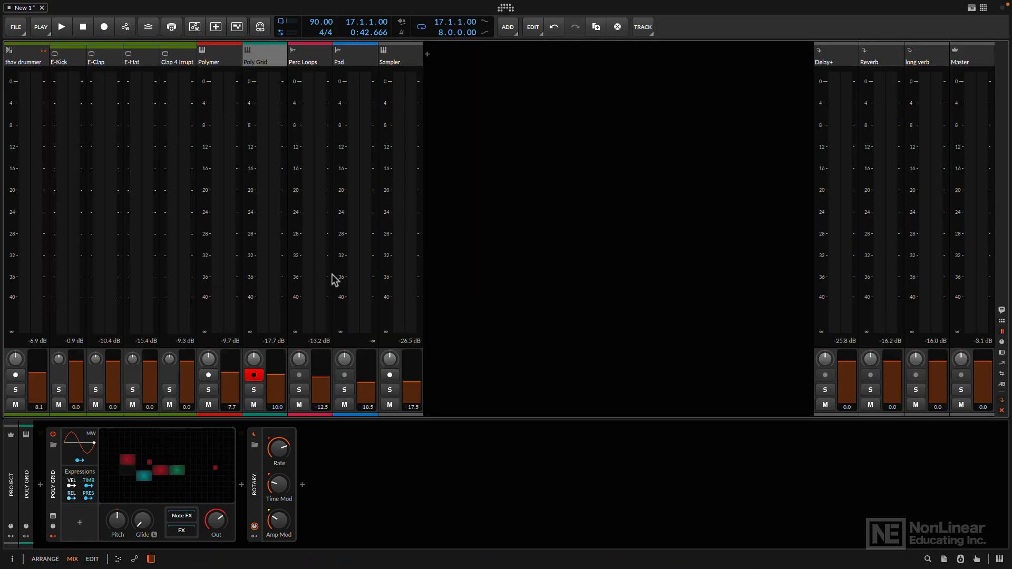
key("space")
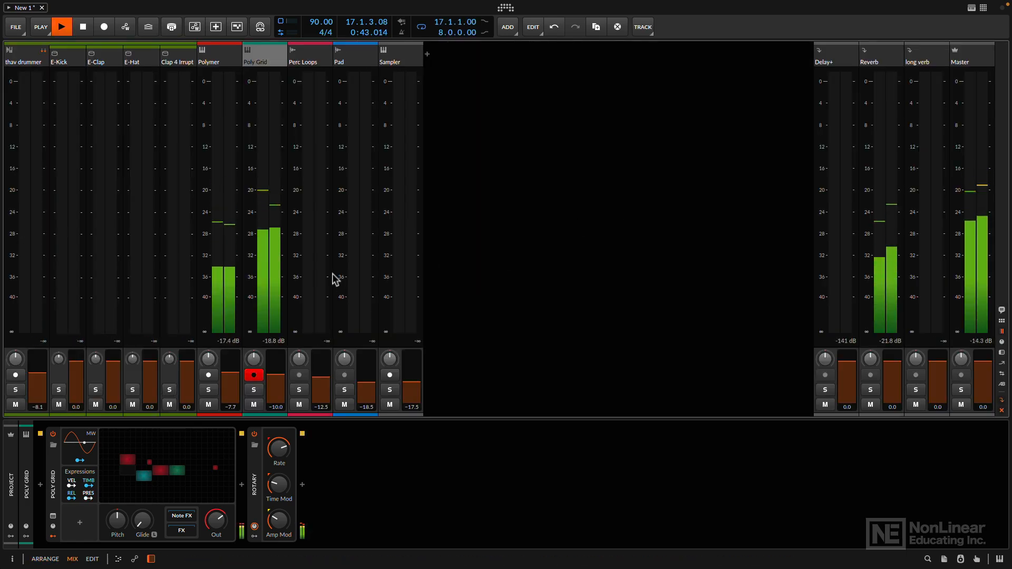
Solo Poly Grid while raising Rotary's Amp Mod, setting Time Mod to about 1.66 ms and Rate to about 0.36 Hz; unsolo and stop playback.
left_click(253, 390)
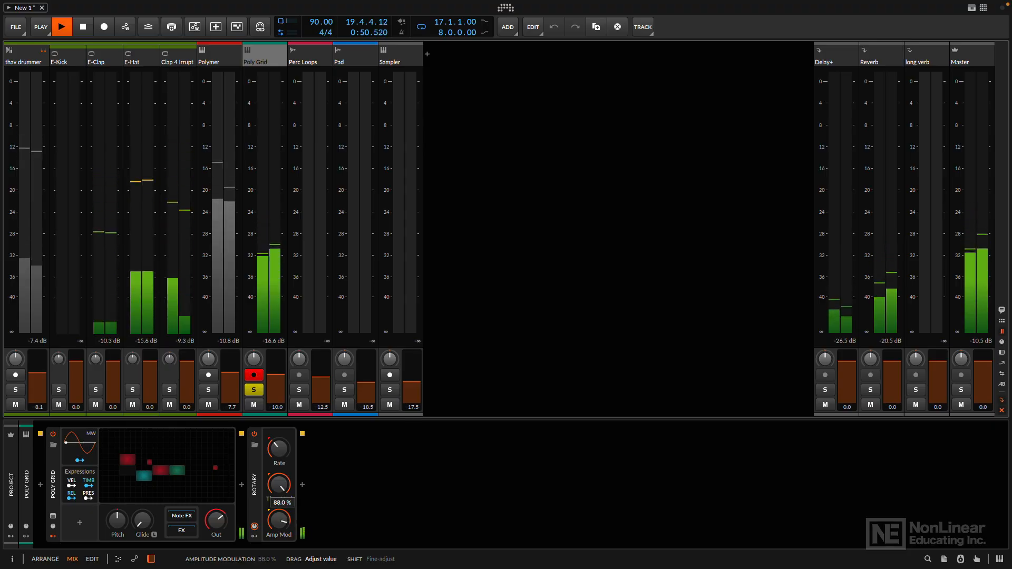
left_click_drag(273, 483, 272, 499)
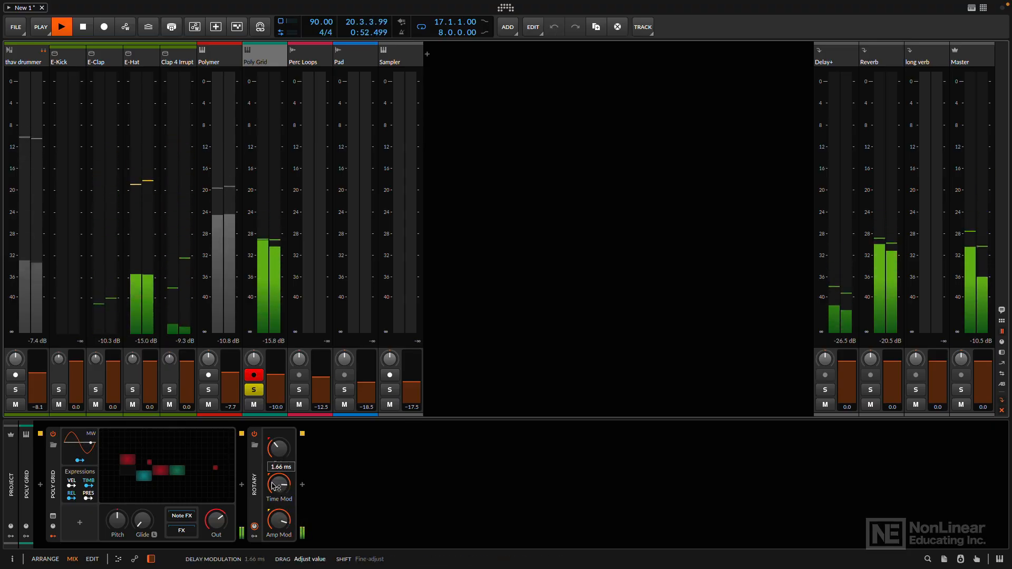
mouse_move(276, 449)
left_mouse_down()
mouse_move(276, 435)
mouse_move(277, 449)
left_mouse_up()
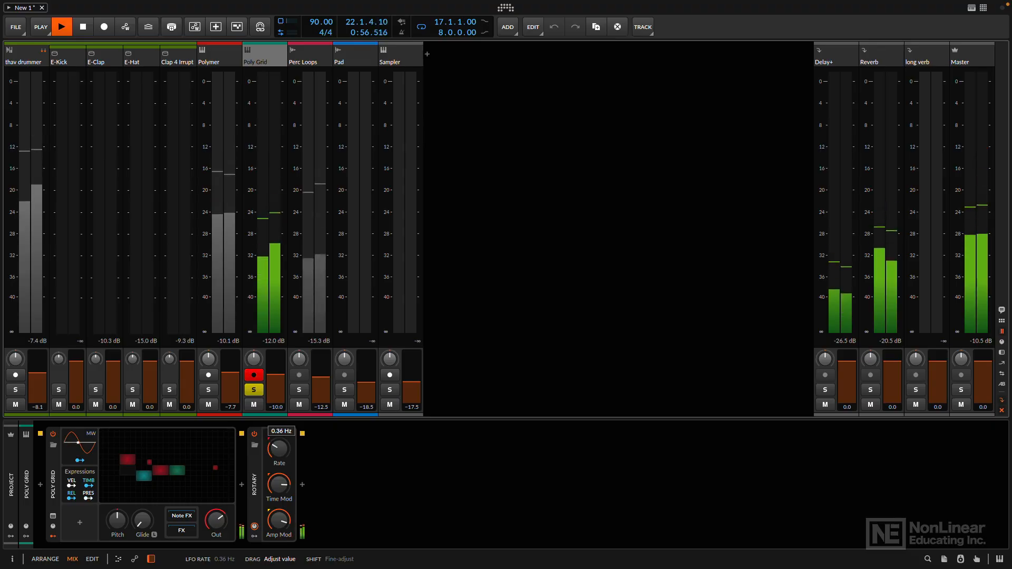
left_click(255, 390)
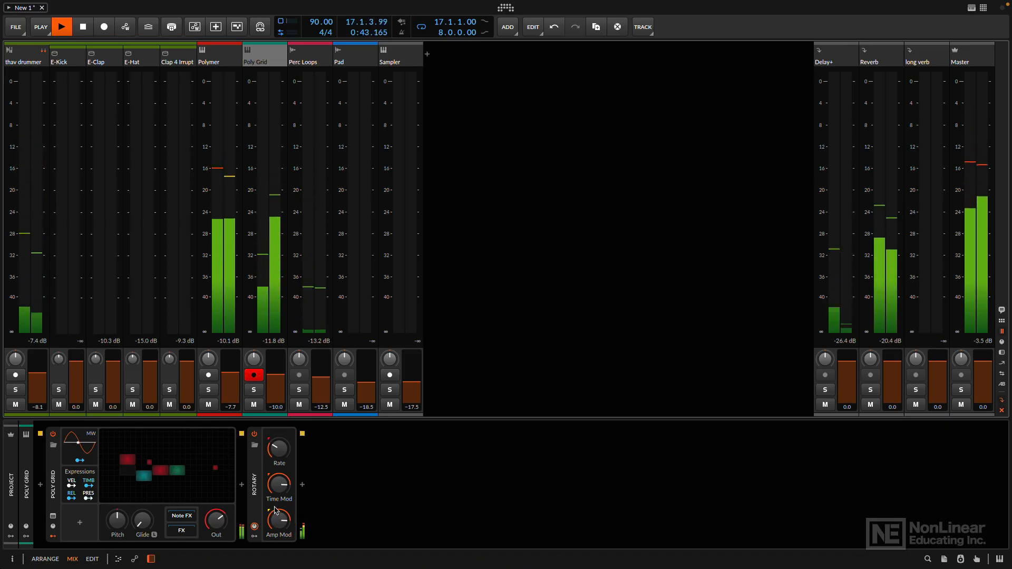
key("space")
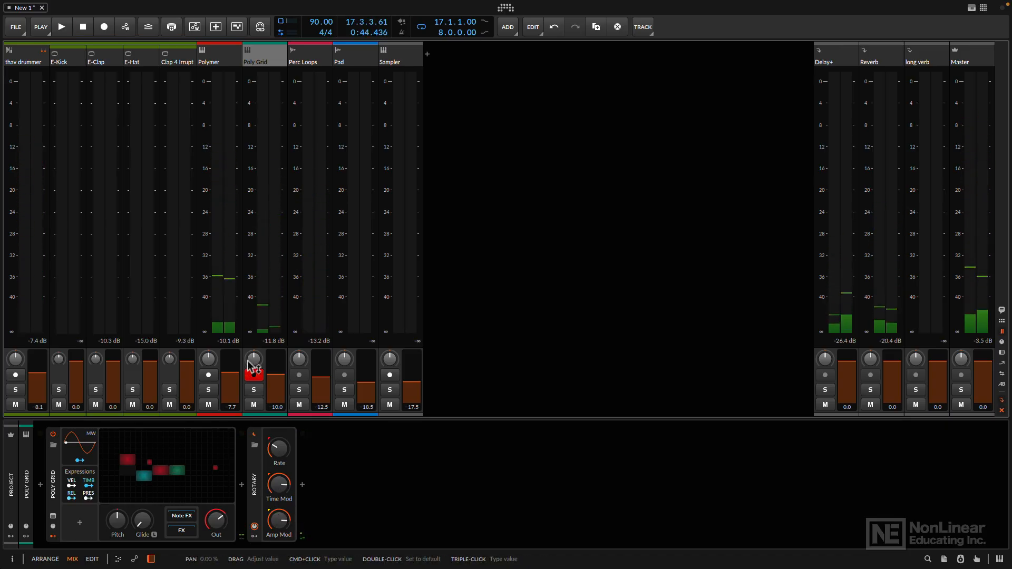
Search the devices for "eq" and insert an EQ+ between Poly Grid and Rotary.
left_click(242, 485)
type("eq")
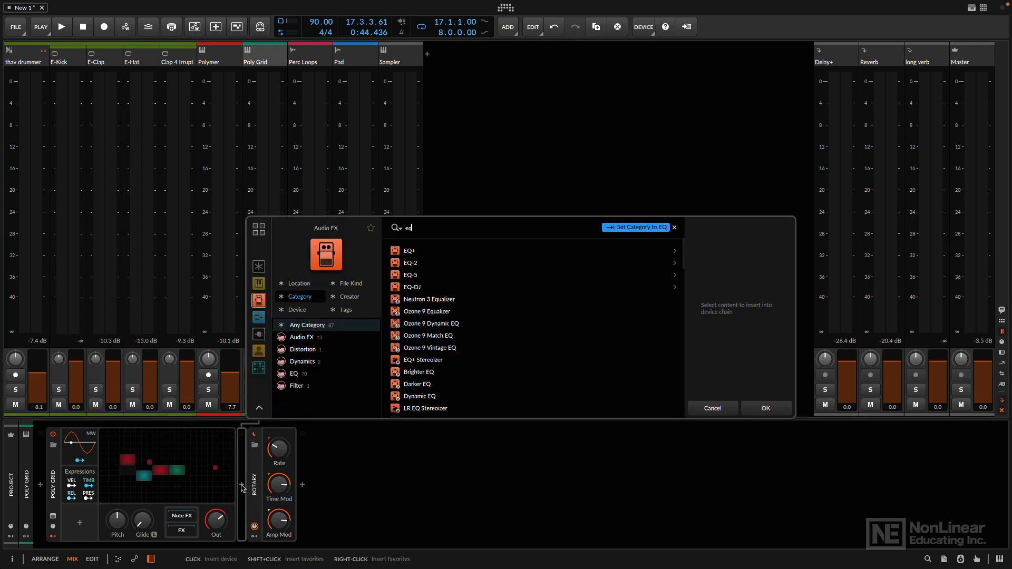
left_click(412, 254)
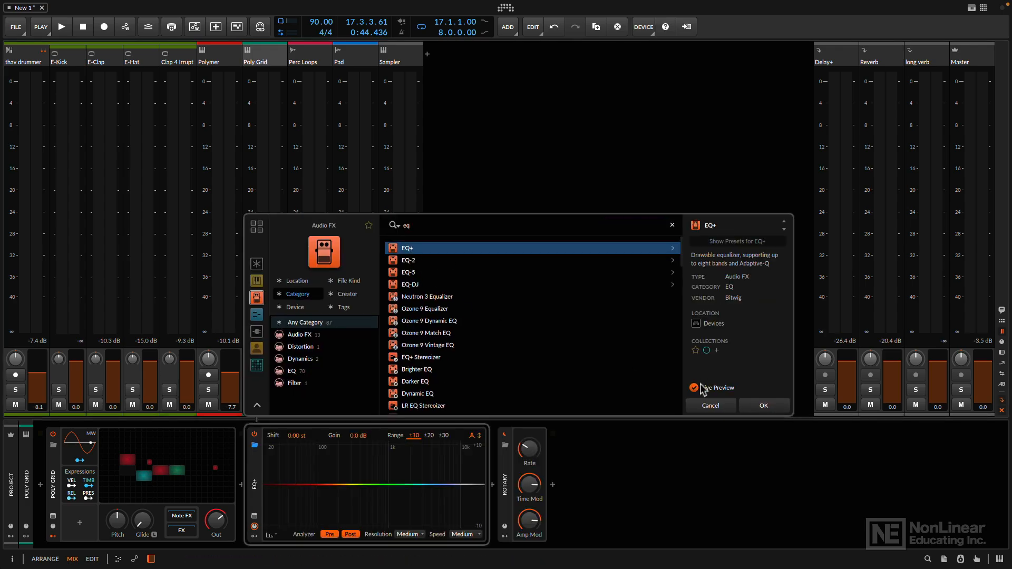
left_click(772, 407)
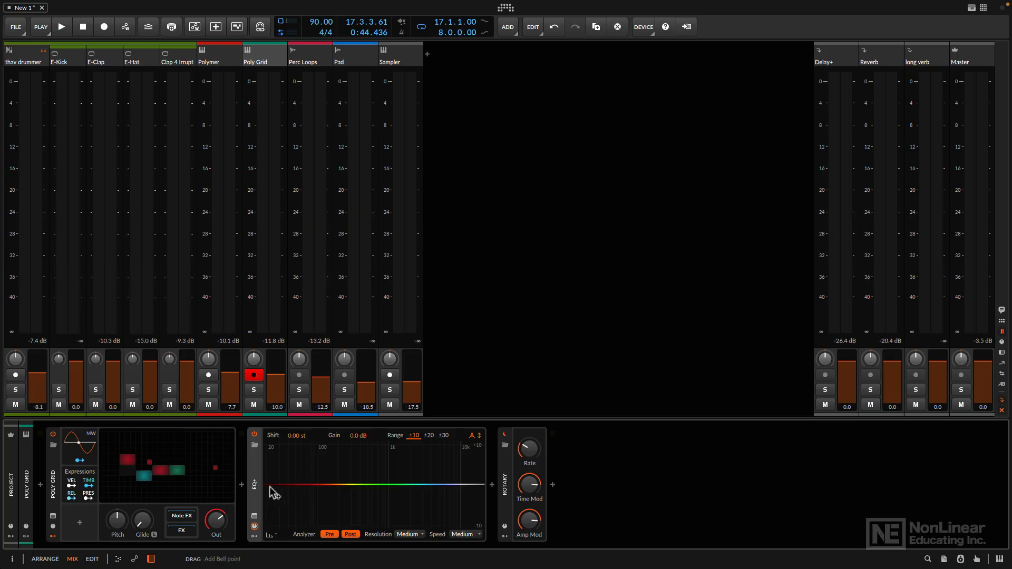
Add an EQ+ band at about 97 Hz on the Poly Grid track and set its type to Low-cut 8.
right_click(321, 486)
left_click(315, 486)
left_click(316, 485)
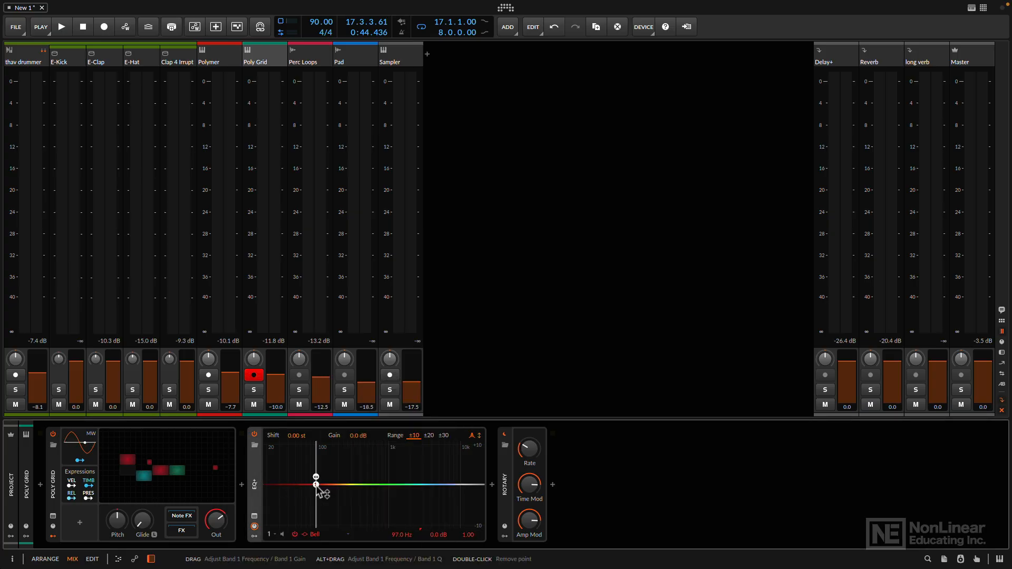
left_click(326, 536)
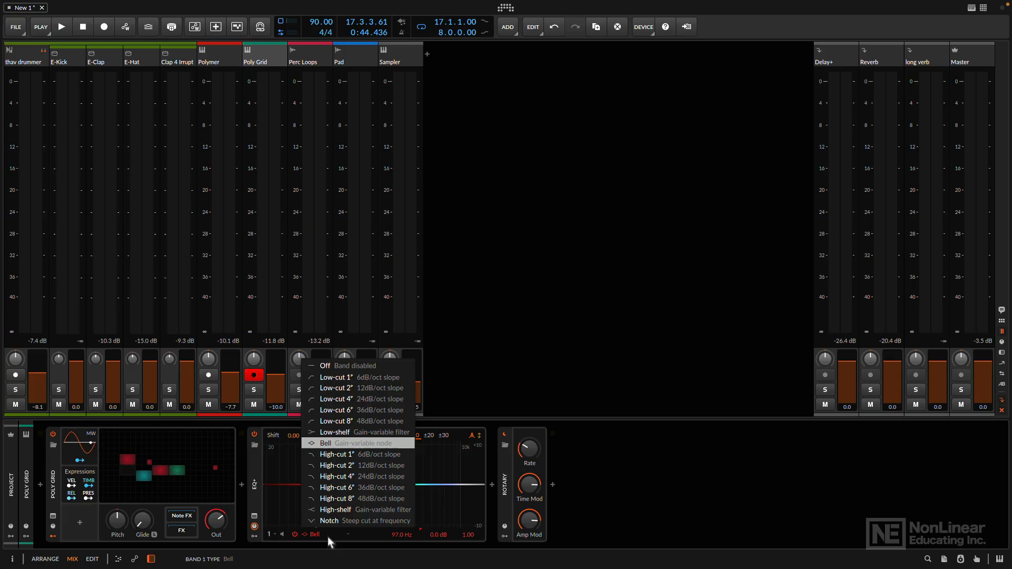
left_click(335, 422)
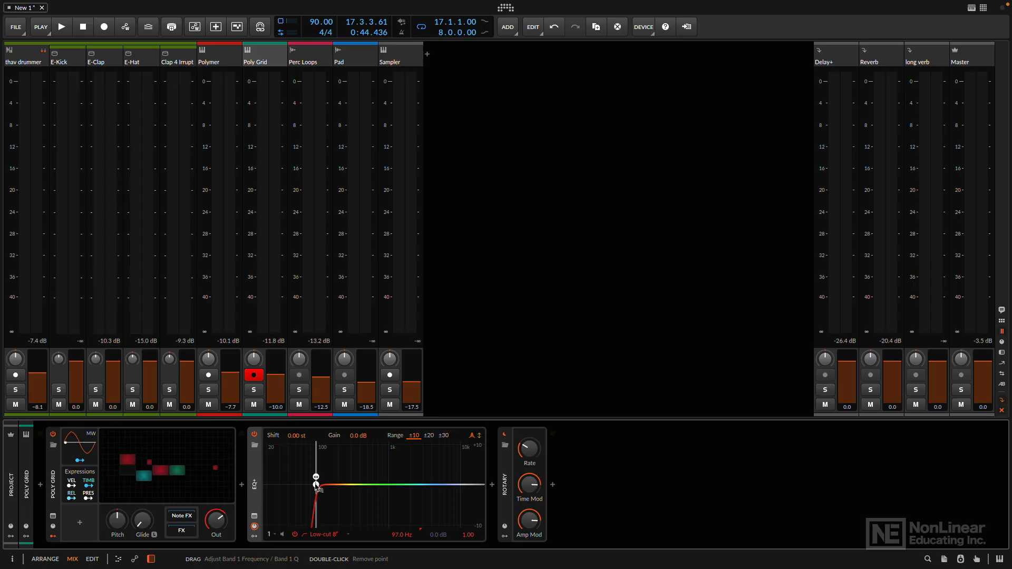
During playback, move the low-cut band to about 200 Hz with a Q of about 1.19.
key("space")
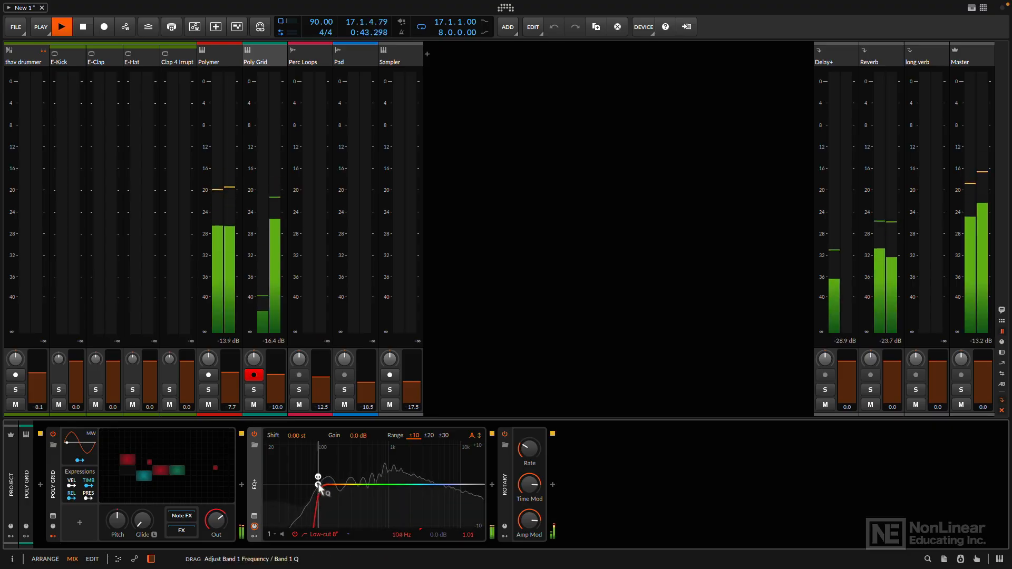
left_click_drag(316, 485, 357, 472)
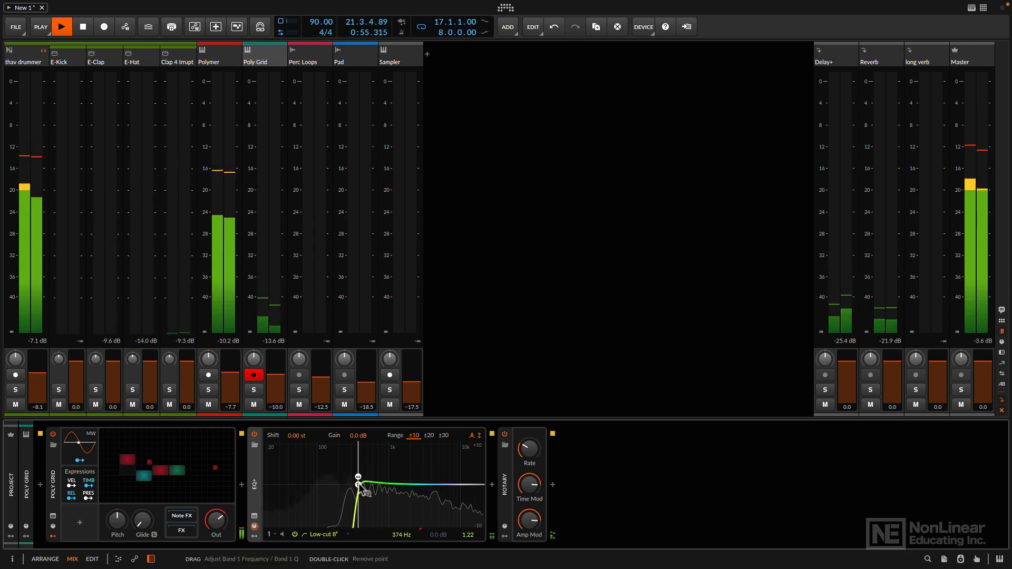
left_click_drag(359, 483, 337, 485)
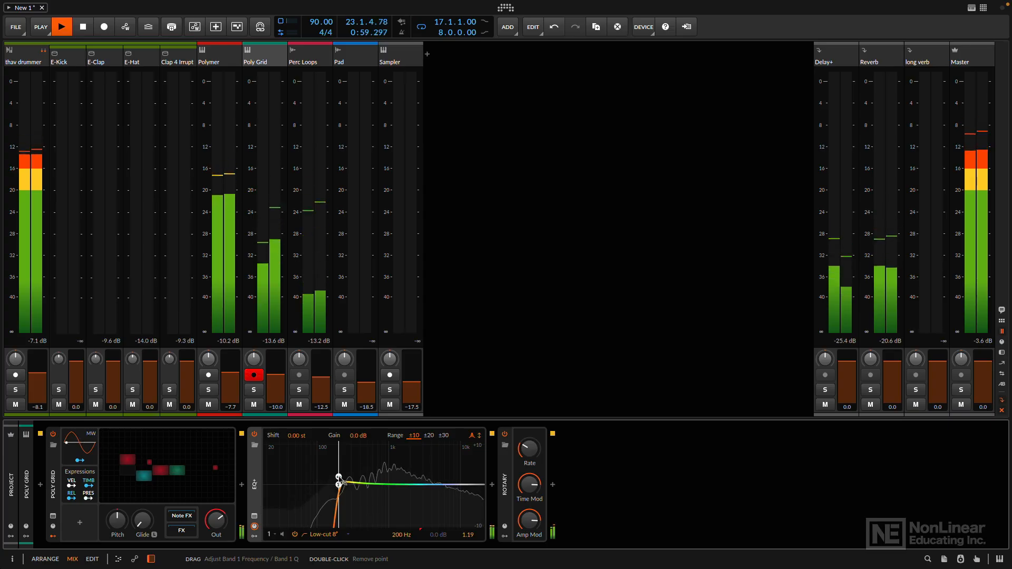
Add a High-cut 2 band at about 10.1 kHz with a Q of about 0.87, and stop playback.
double_click(457, 483)
right_click(456, 483)
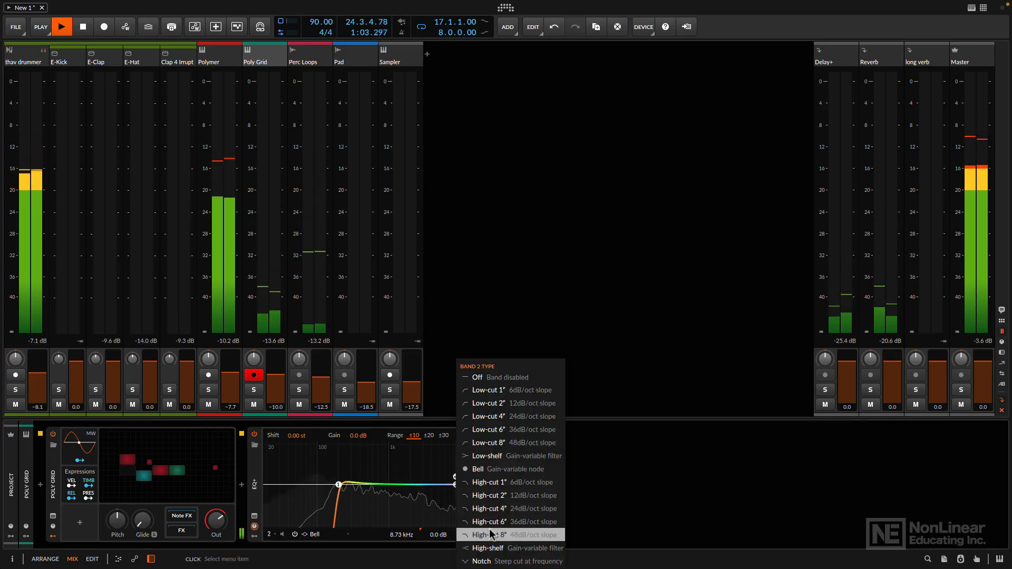
left_click(489, 495)
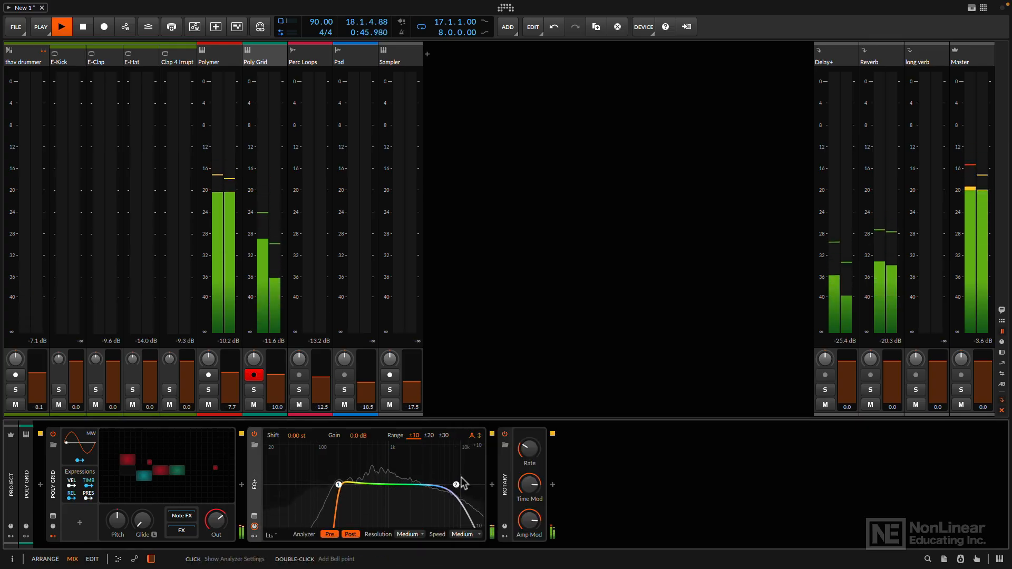
left_click_drag(457, 483, 461, 513)
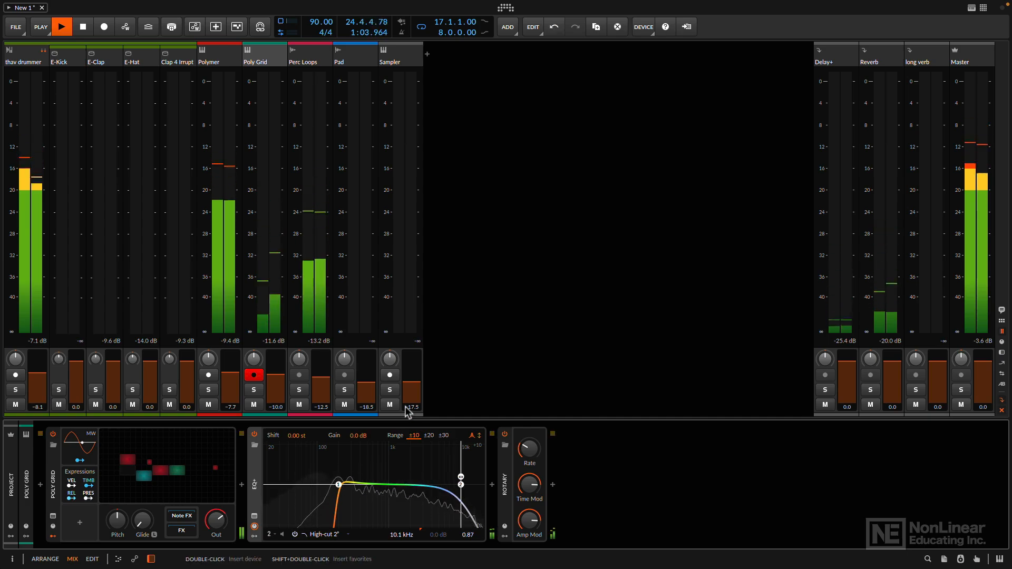
key("space")
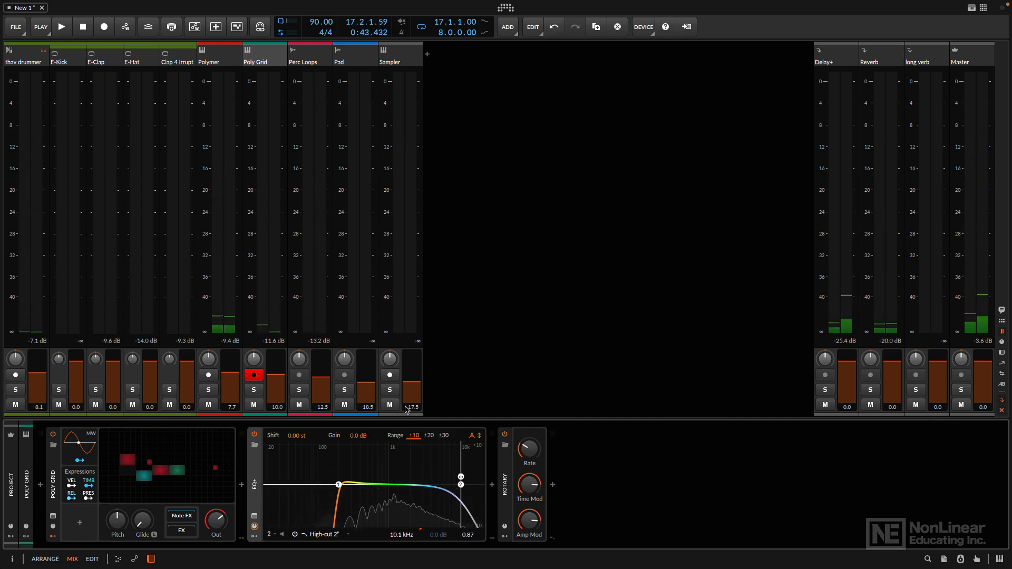
Check the Perc Loops track's devices, and show the thav drummer's FX chain with the Kick Saturator 1 device selected.
left_click(303, 63)
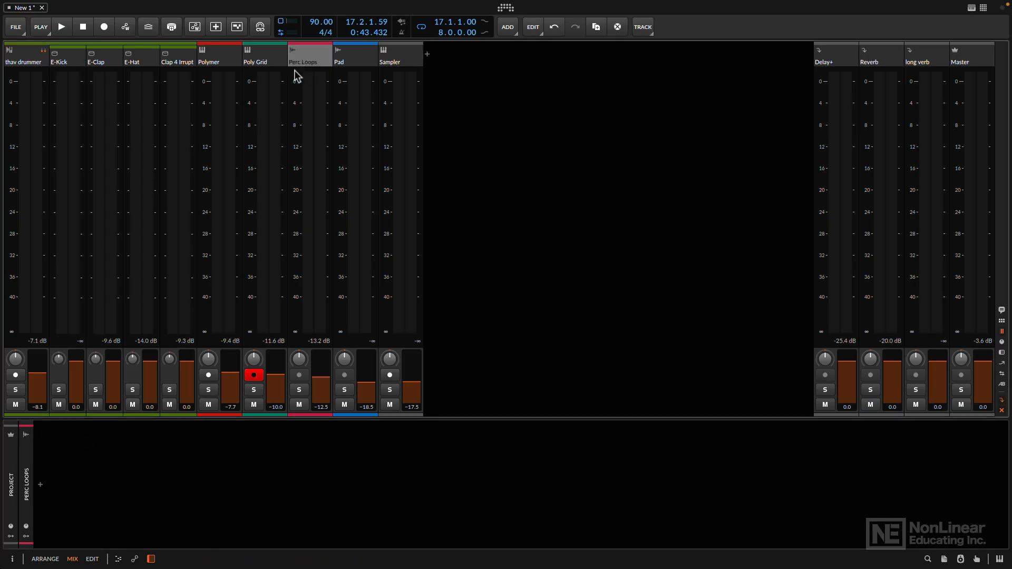
left_click(20, 60)
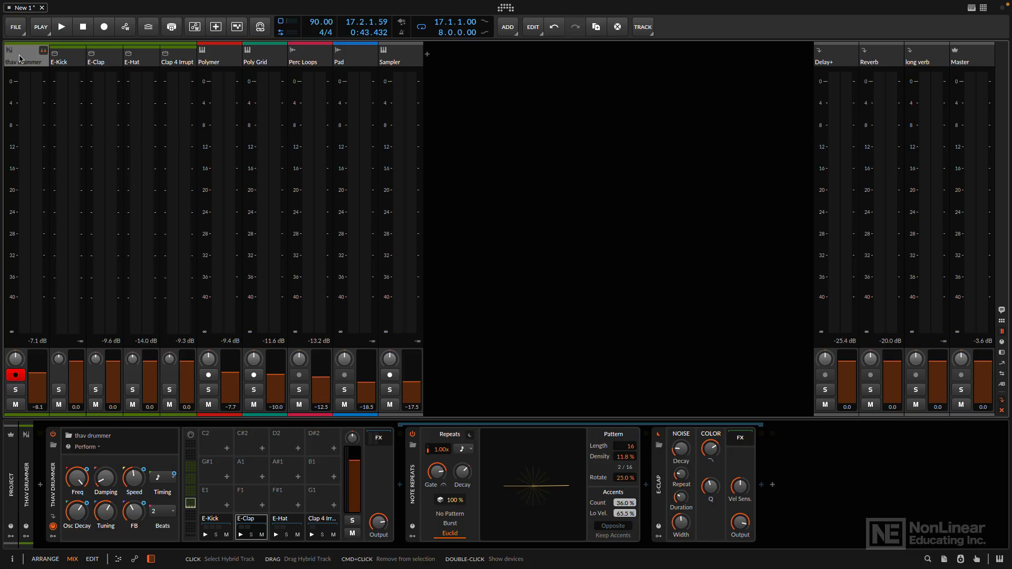
left_click(55, 481)
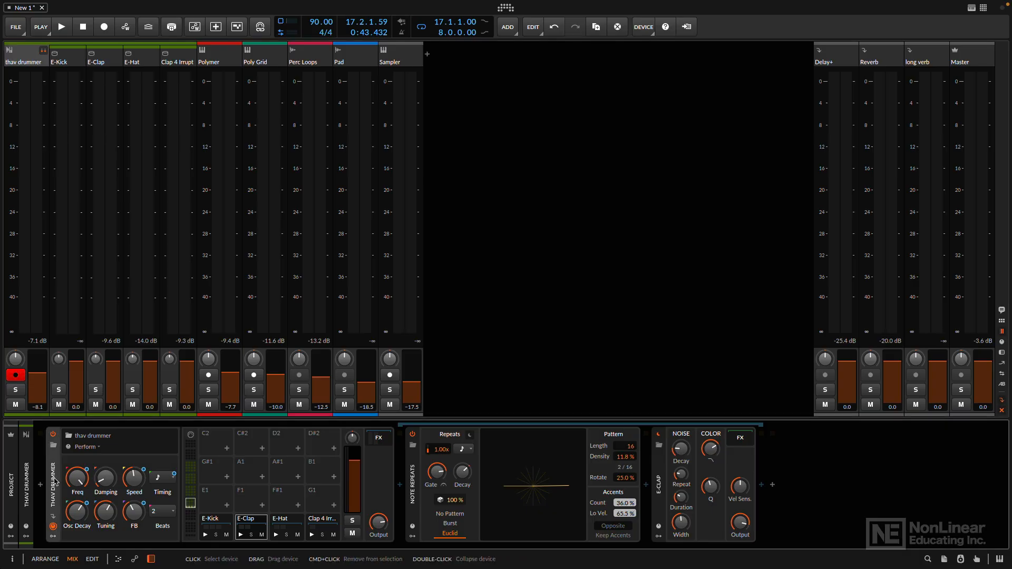
left_click(379, 440)
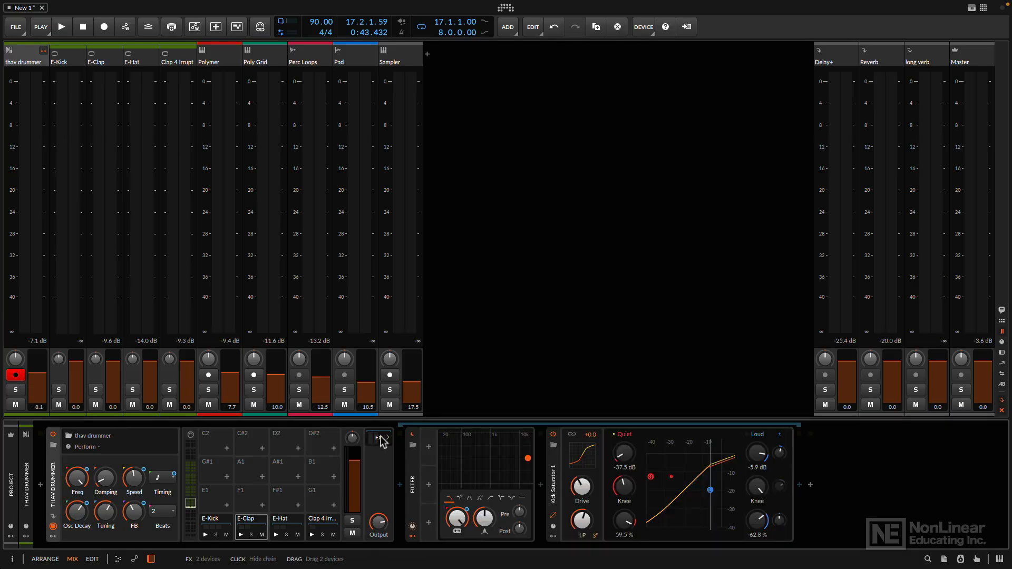
left_click(554, 479)
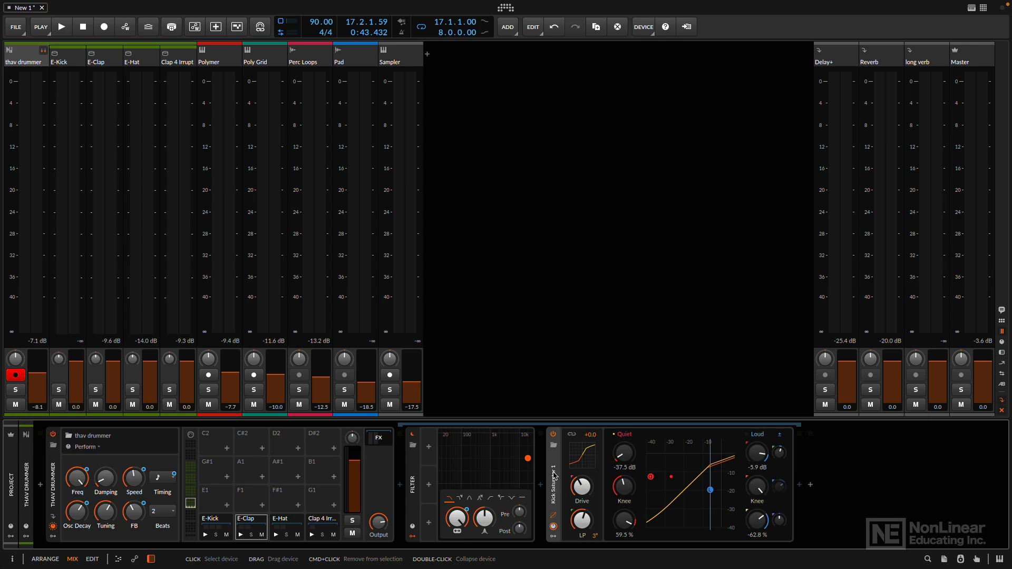
Add a Peak Limiter audio effect to the Master track's device chain.
left_click(960, 61)
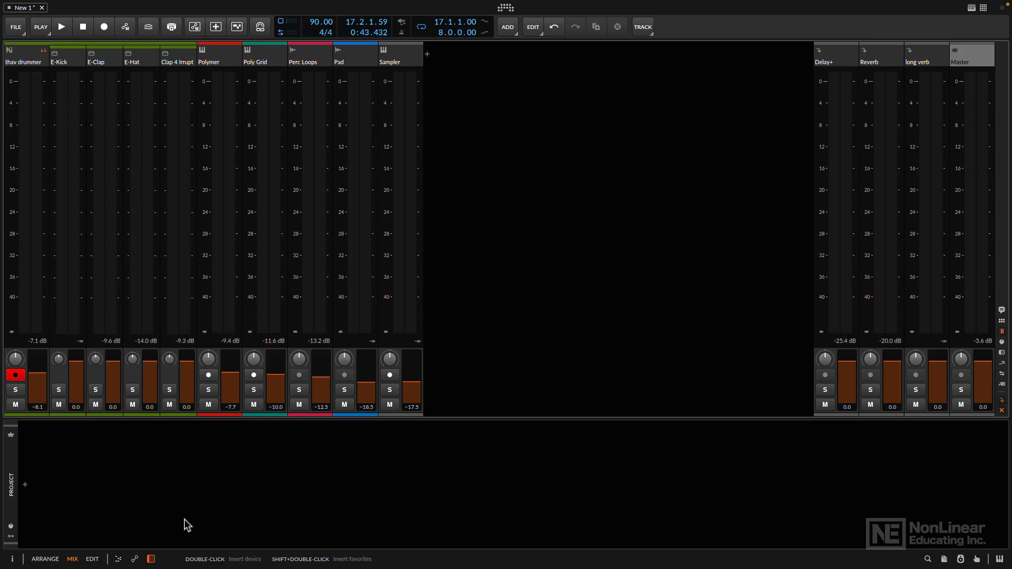
left_click(25, 487)
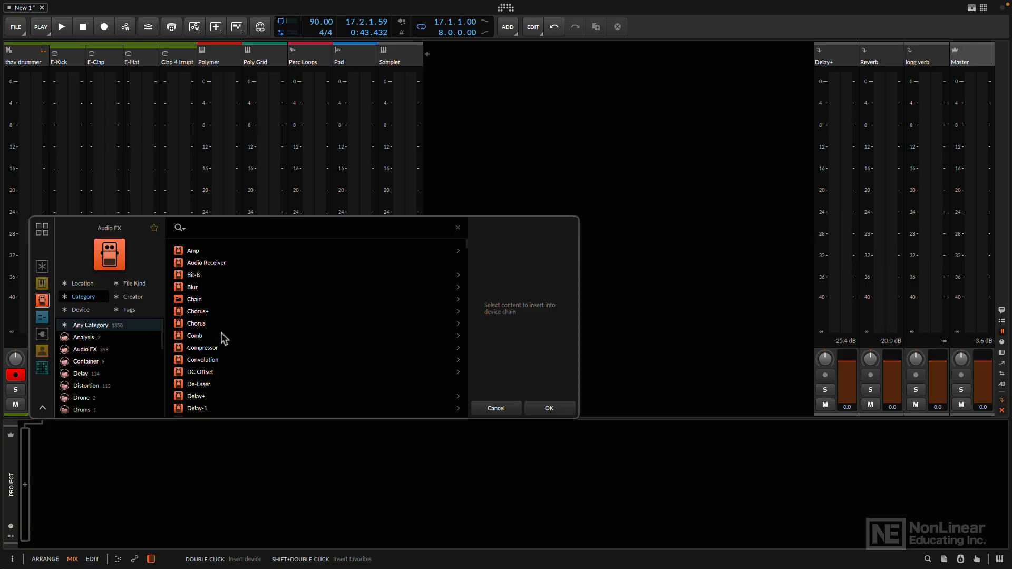
scroll(226, 340, "down", 10)
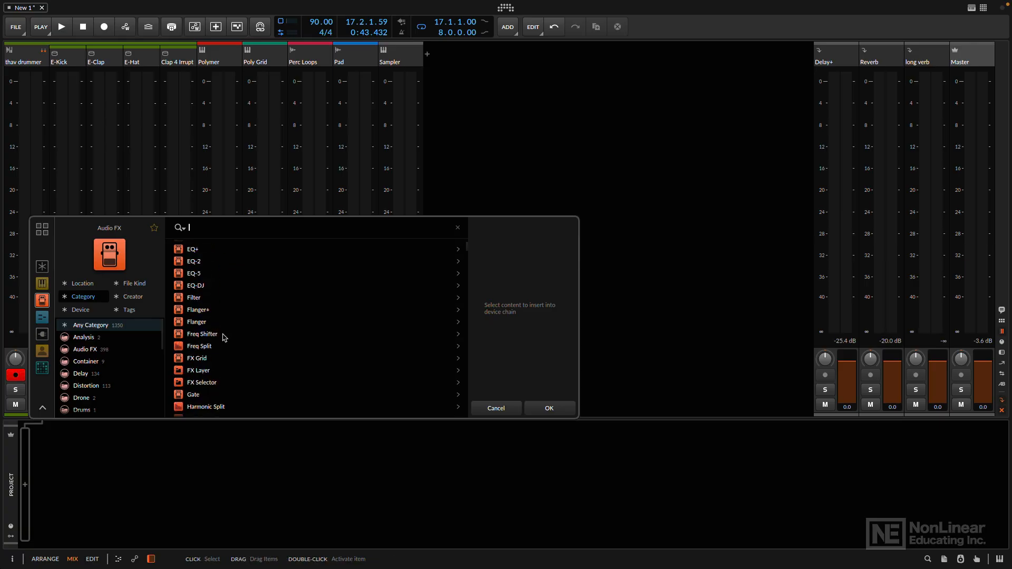
scroll(226, 338, "down", 4)
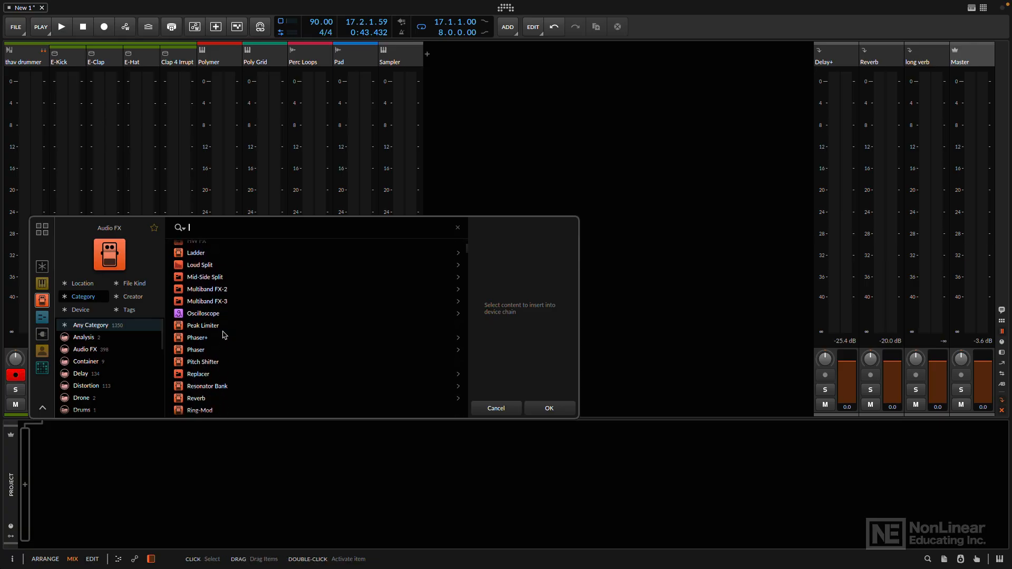
left_click(217, 326)
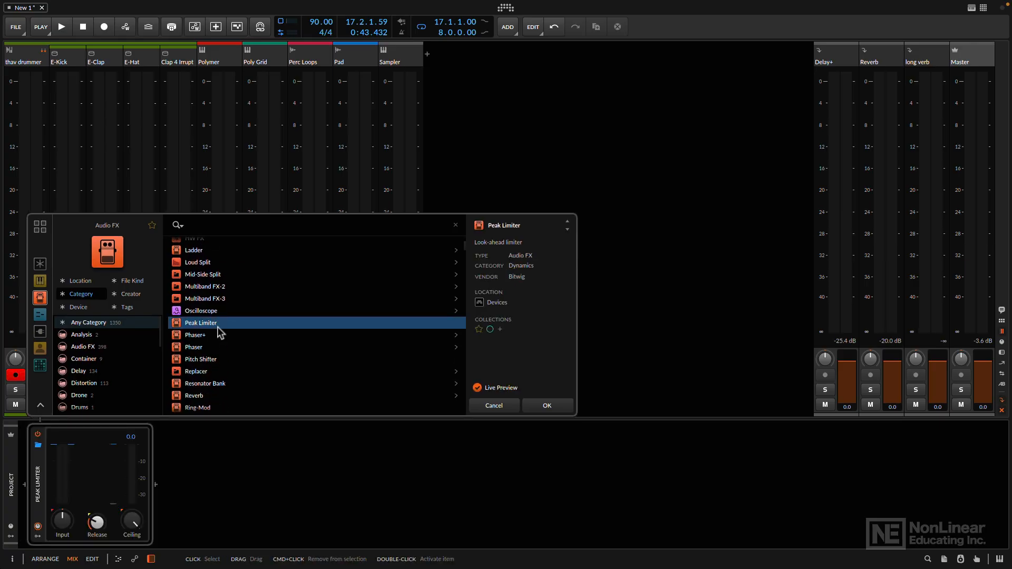
left_click(548, 406)
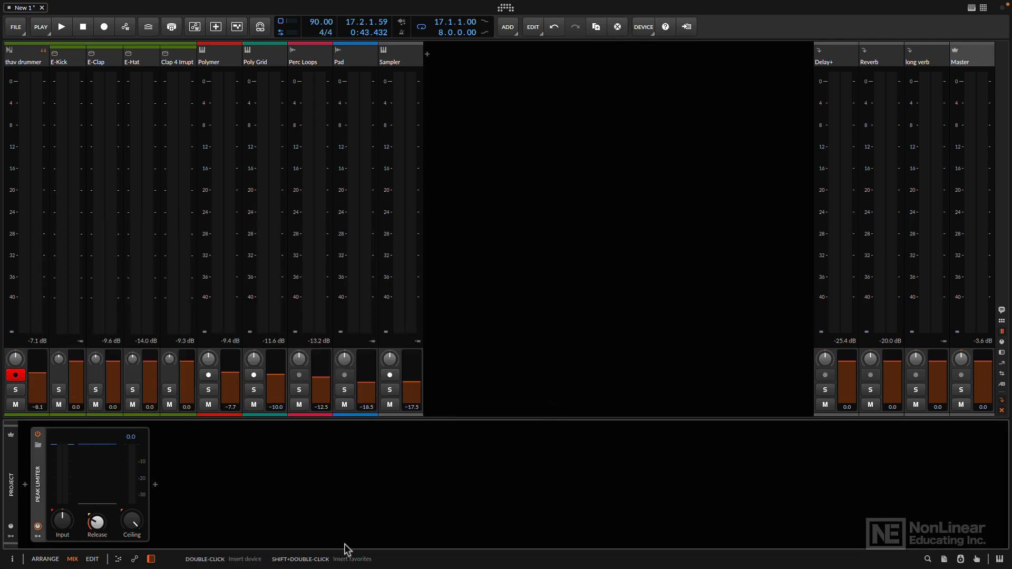
Move the loop region to start at bar 9 in the arranger, and briefly play from there to check the limiter.
key("space")
key("space")
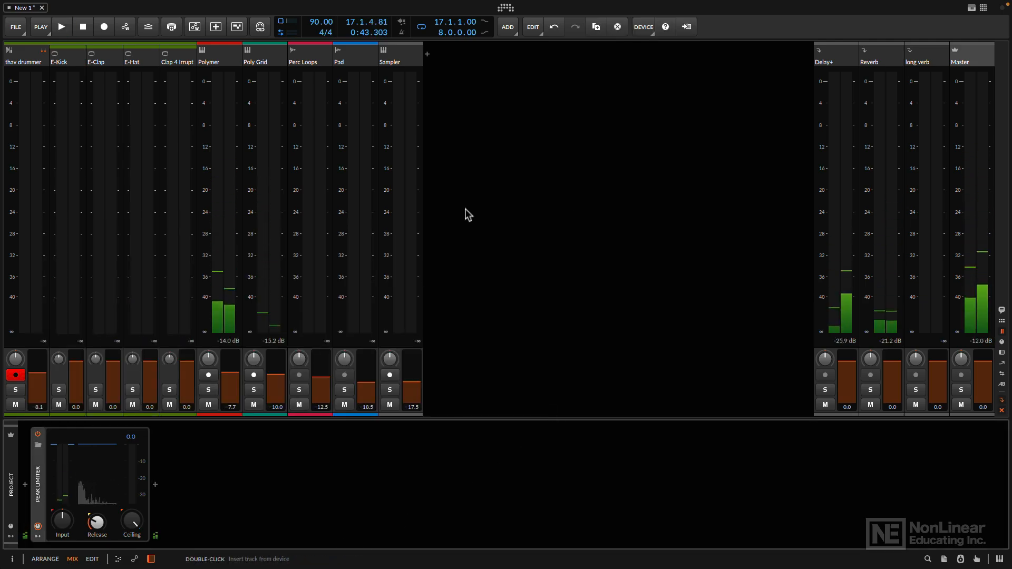
key("Tab")
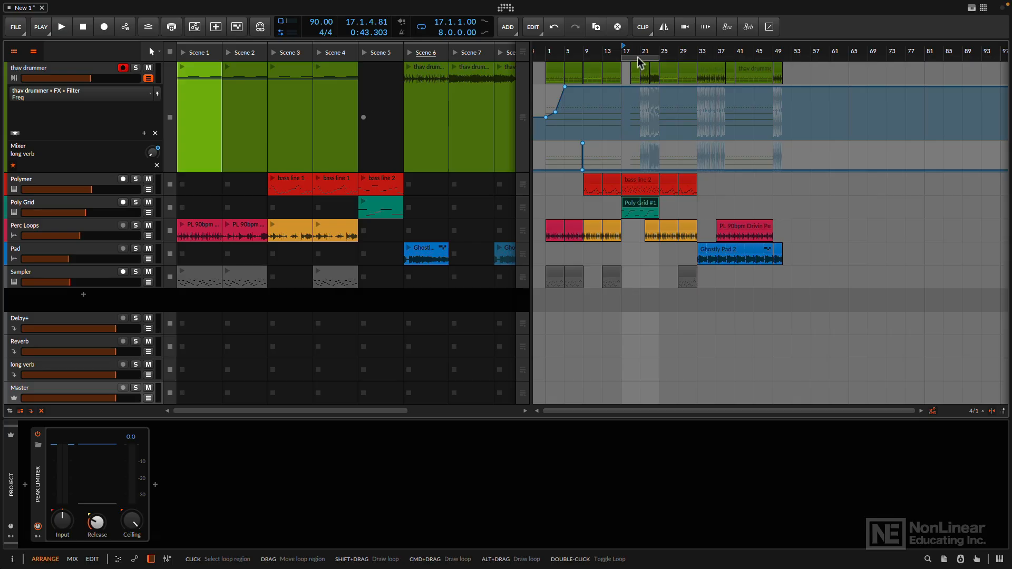
left_click_drag(639, 62, 603, 63)
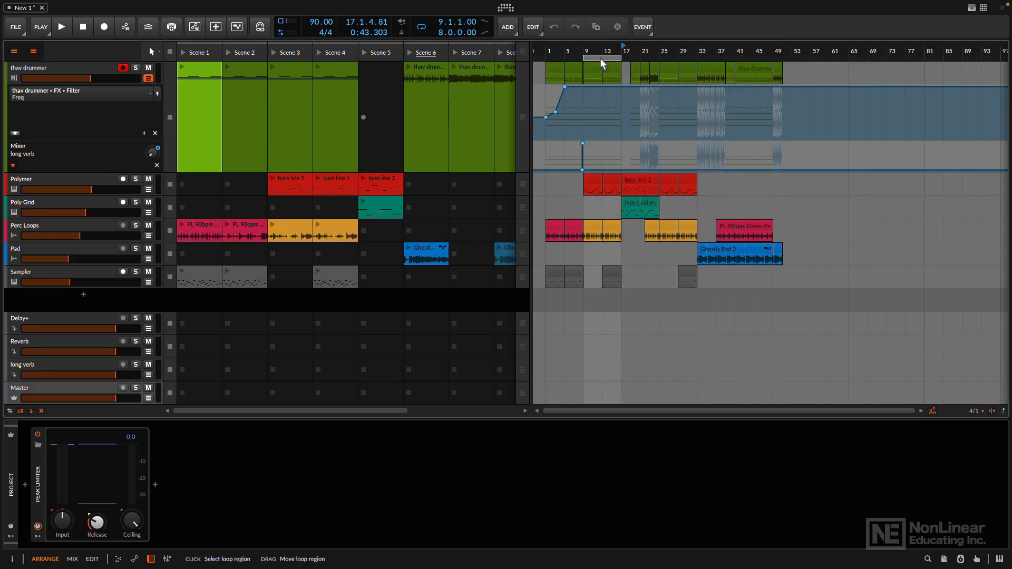
left_click(586, 52)
key("space")
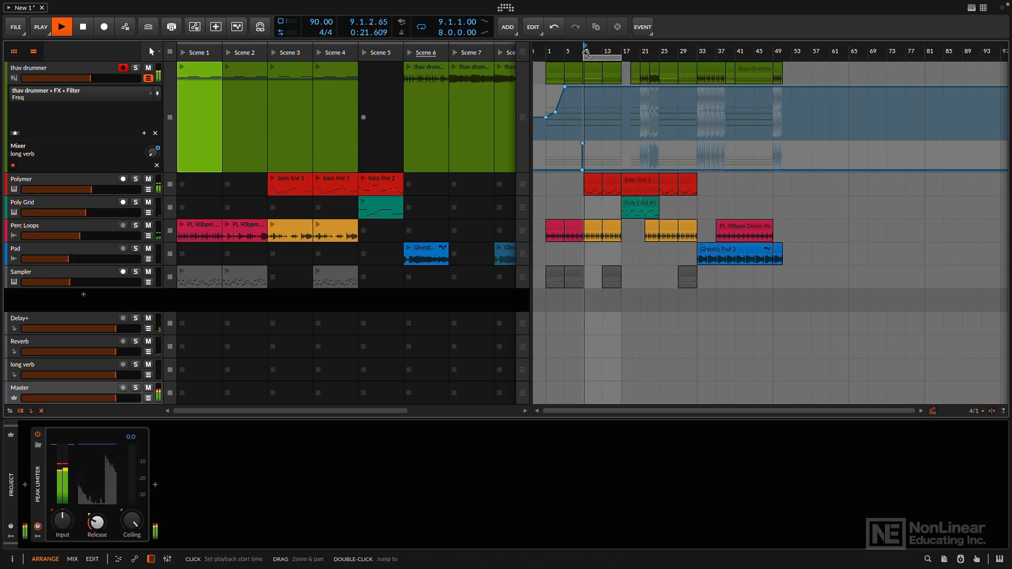
key("space")
Move the loop region to start at bar 37, and briefly play the section from there.
left_click_drag(602, 59, 736, 77)
left_click(718, 51)
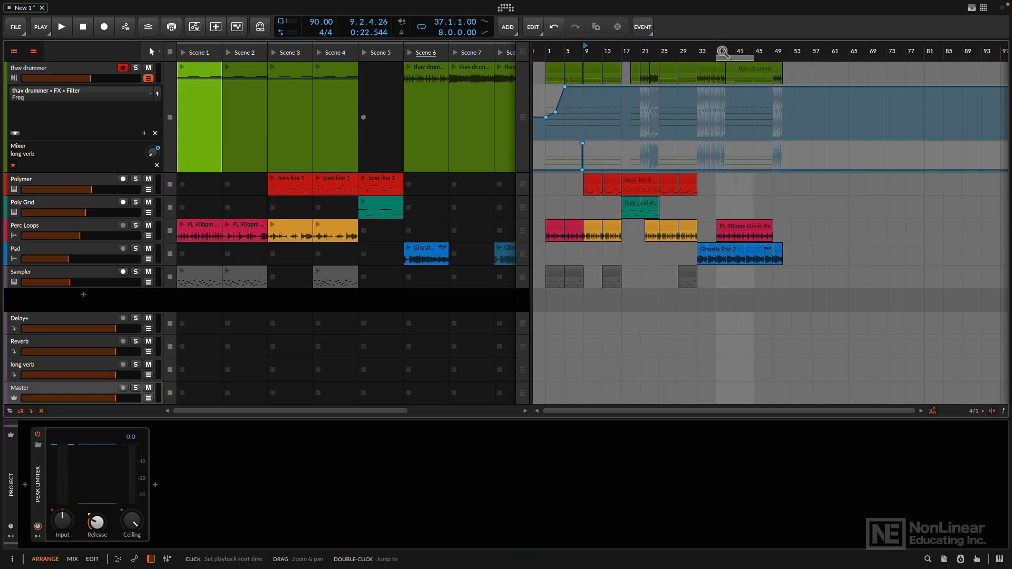
key("space")
key("space")
Move the loop region to start at bar 21, and start playback from that bar.
left_click_drag(737, 62, 659, 62)
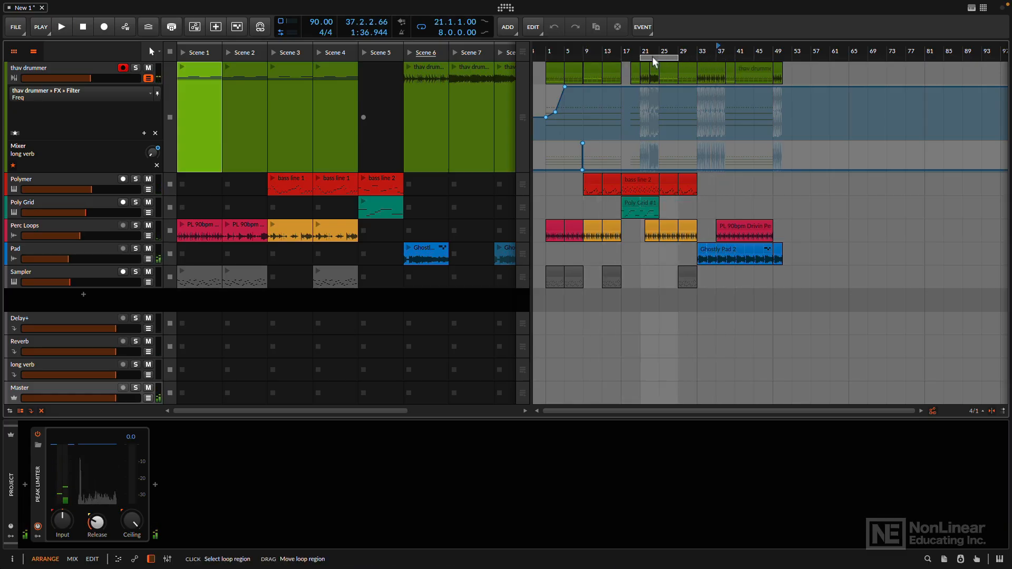
left_click(641, 50)
key("space")
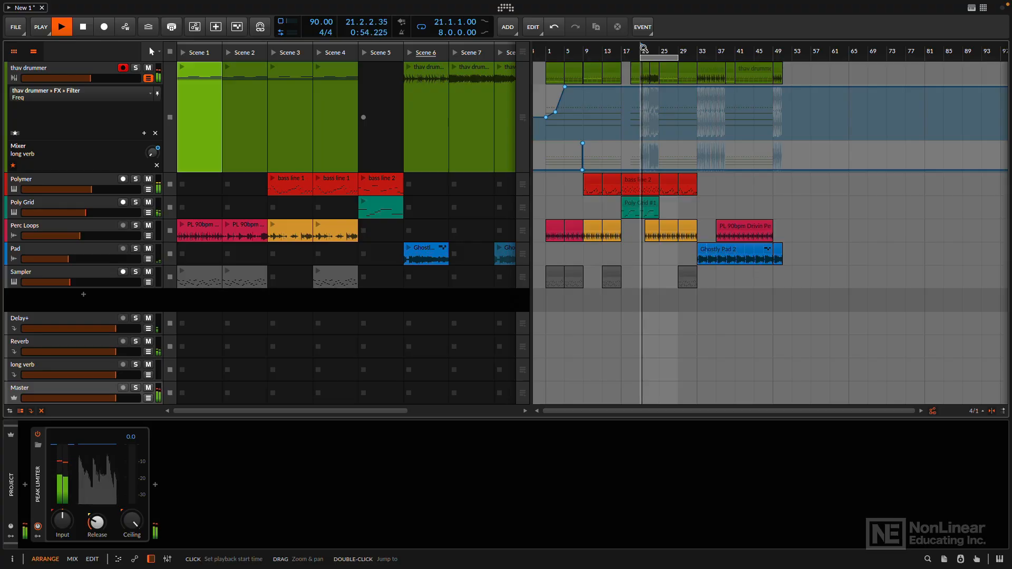
mouse_move(660, 48)
left_mouse_down()
mouse_move(665, 69)
mouse_move(669, 49)
left_mouse_up()
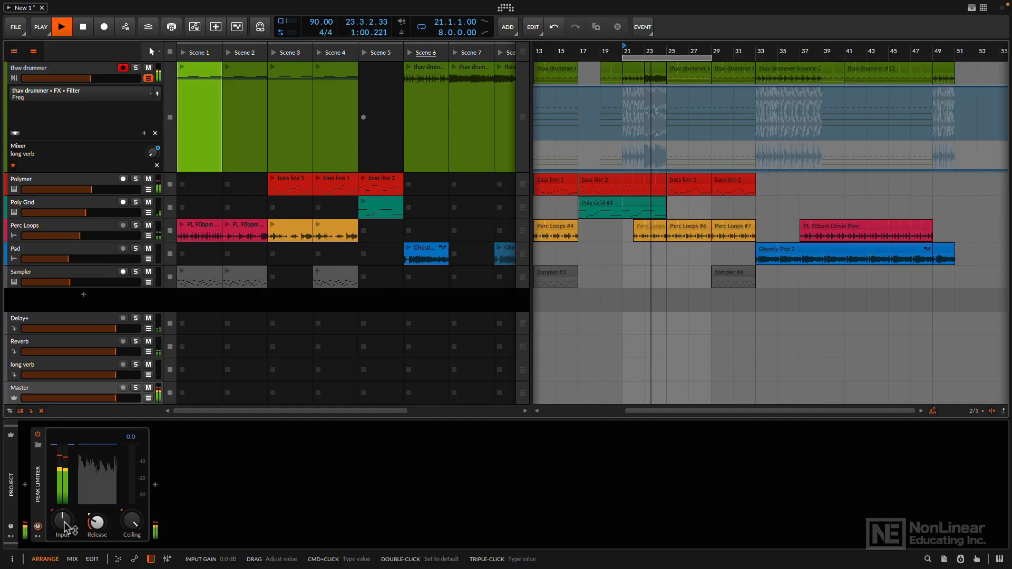
During playback, raise the Peak Limiter's input gain to about +6.8 dB, and nudge it slightly higher.
left_click_drag(65, 523, 54, 525)
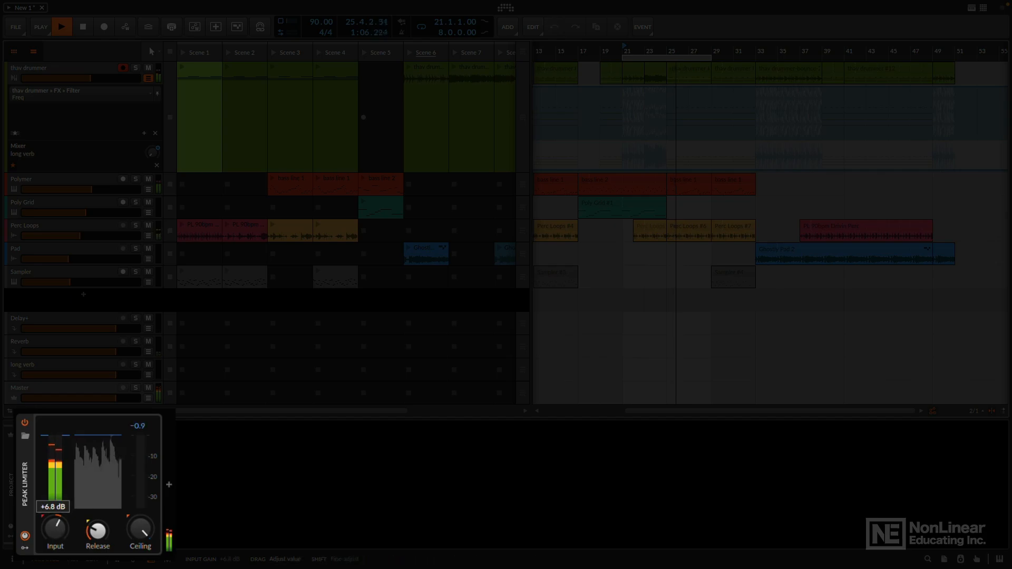
left_click_drag(136, 526, 136, 527)
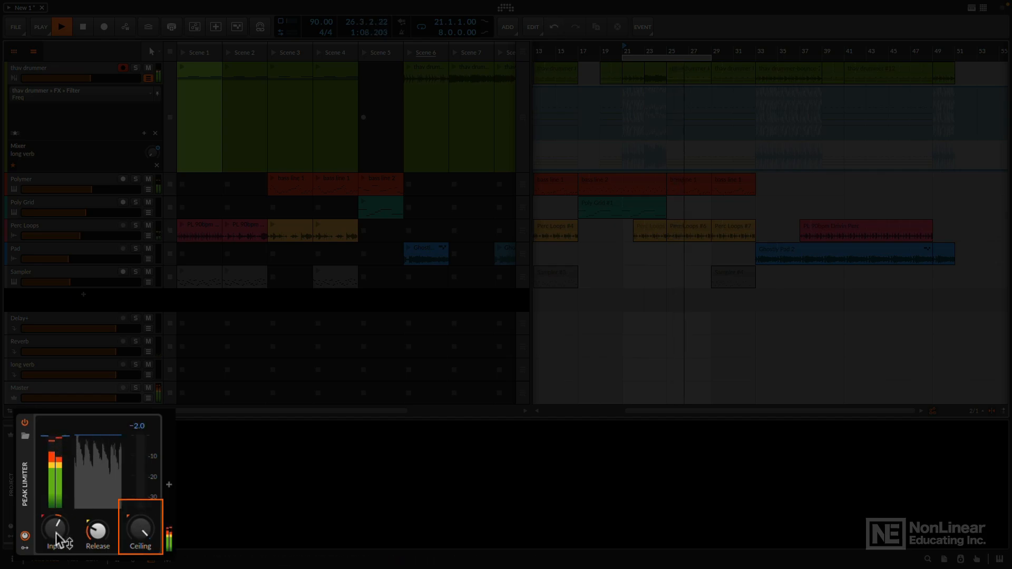
left_click_drag(55, 529, 58, 532)
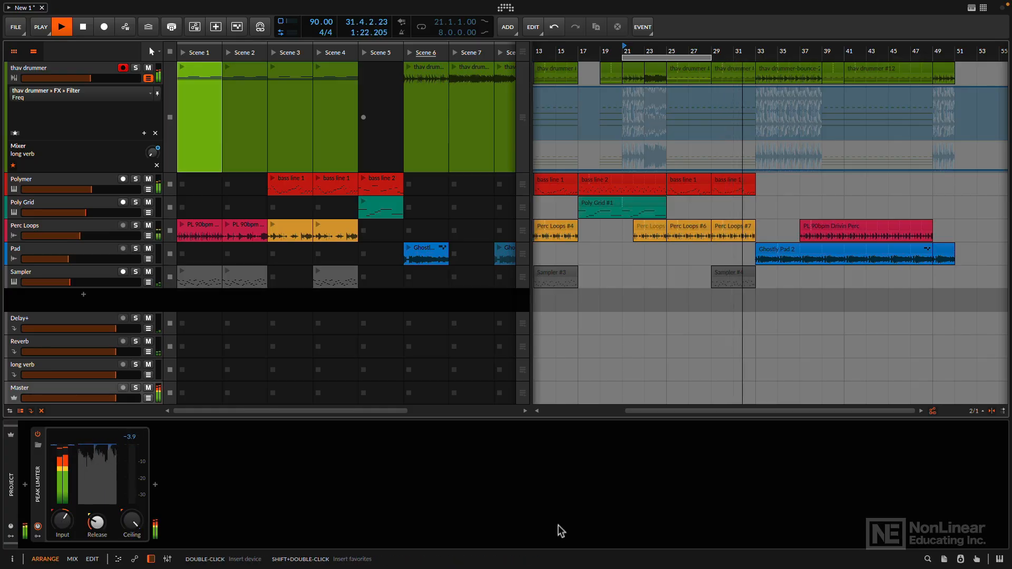
Check the Master level in the mixer view, and stop playback with the Peak Limiter device selected.
key("F7")
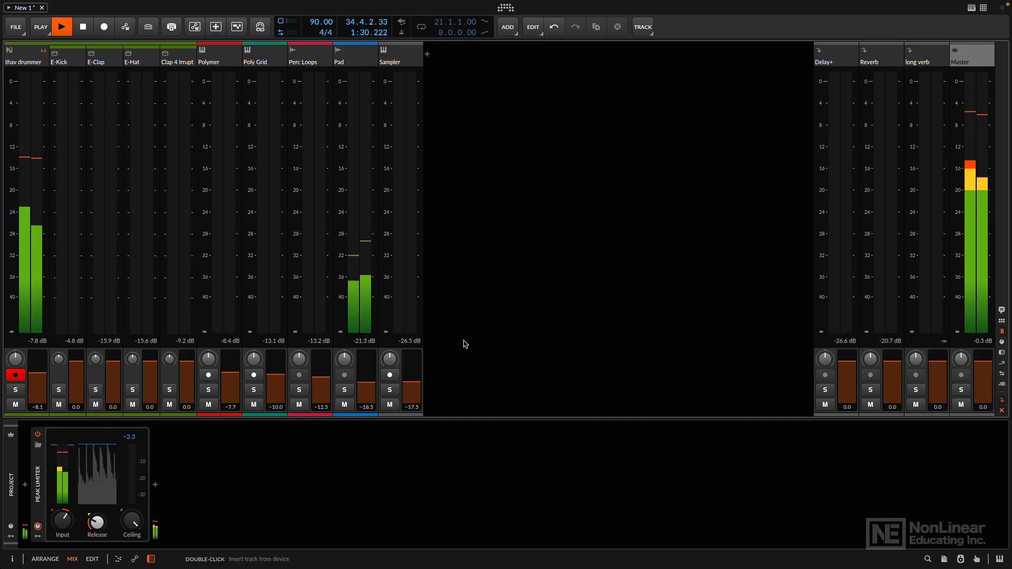
key("space")
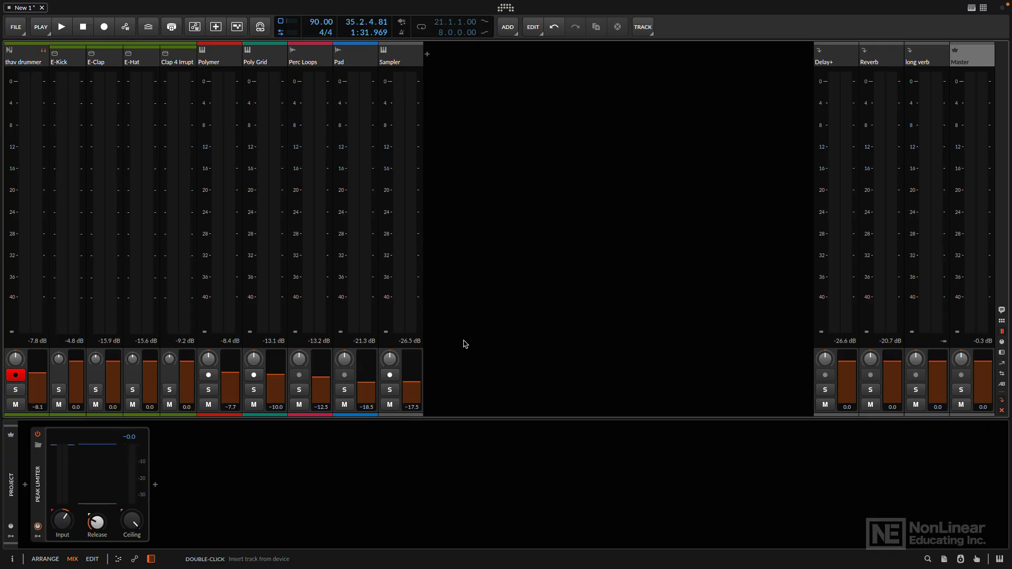
left_click(39, 493)
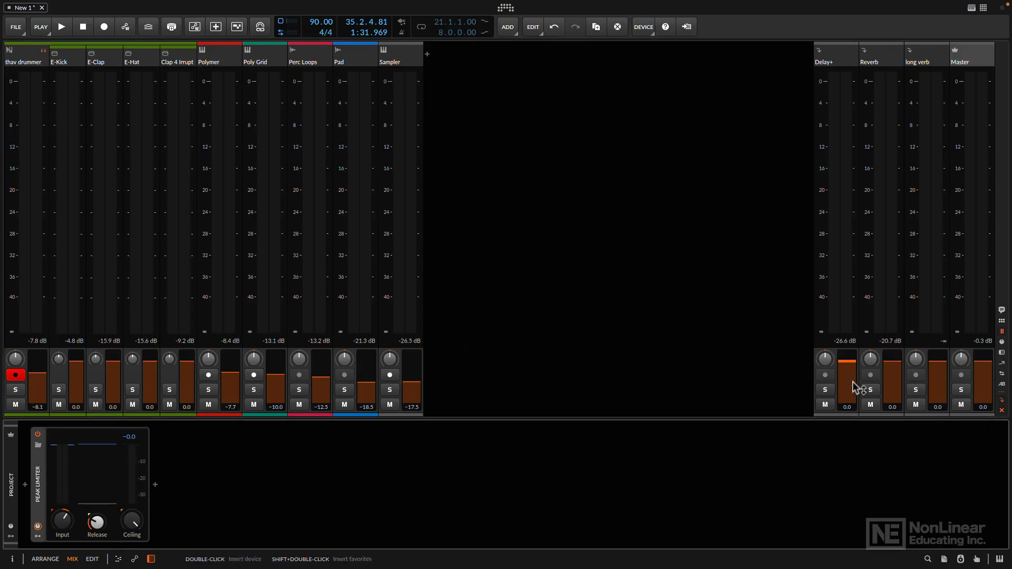